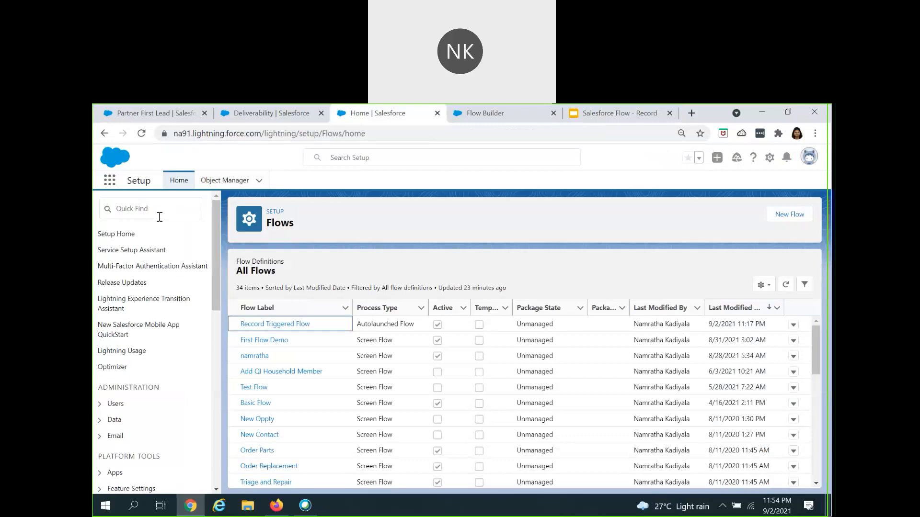
Step: Find "flow" in the Setup navigation and open the Flows page
left_click(159, 217)
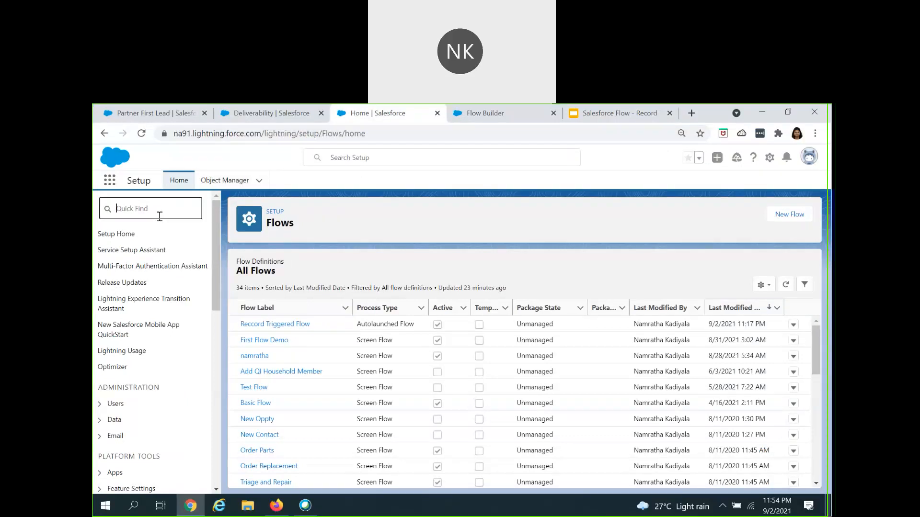
type("flow")
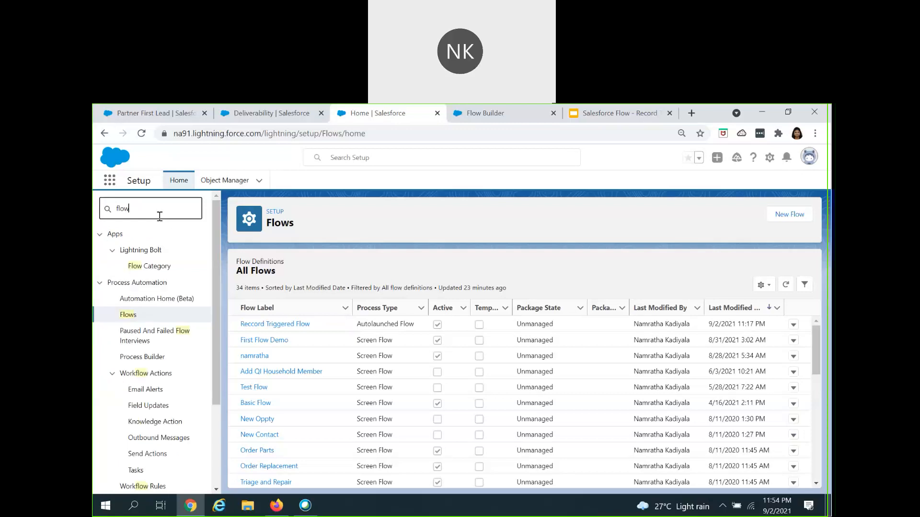
left_click(133, 317)
Step: Create a new Record-Triggered Flow using the Freeform building layout
left_click(780, 220)
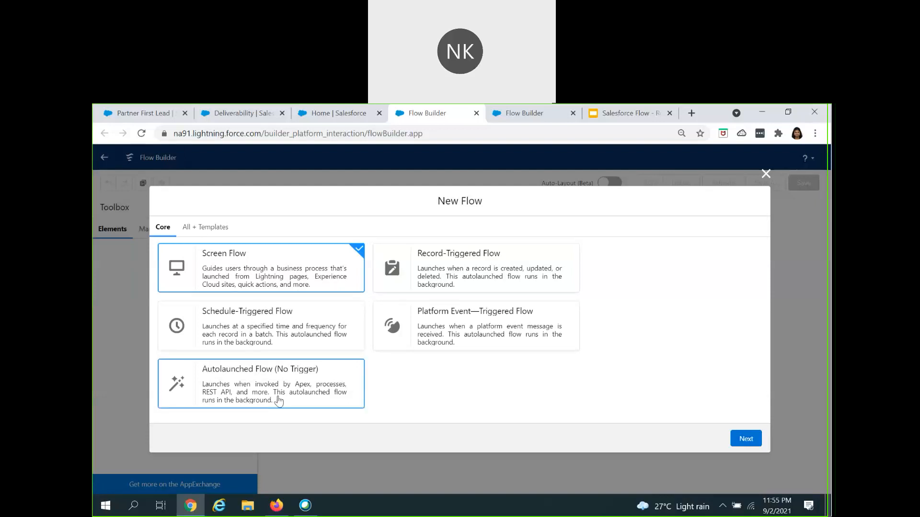
left_click(449, 278)
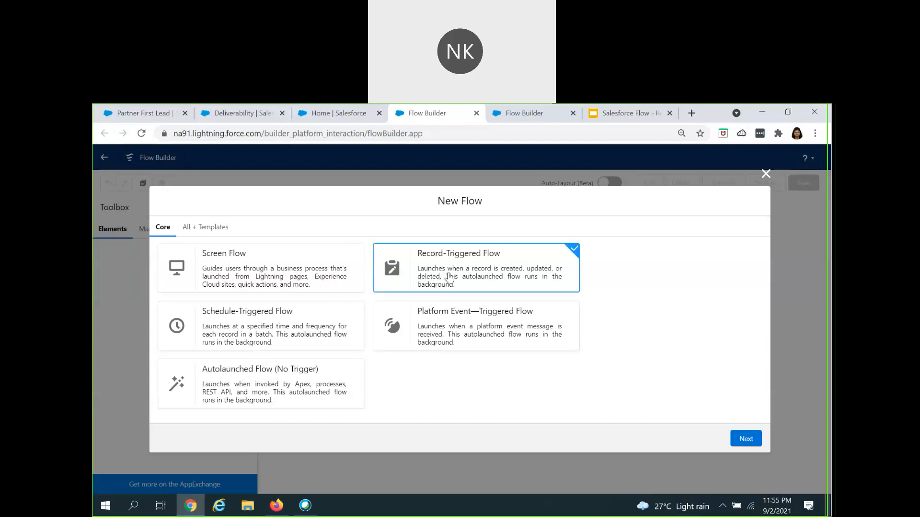
left_click(746, 440)
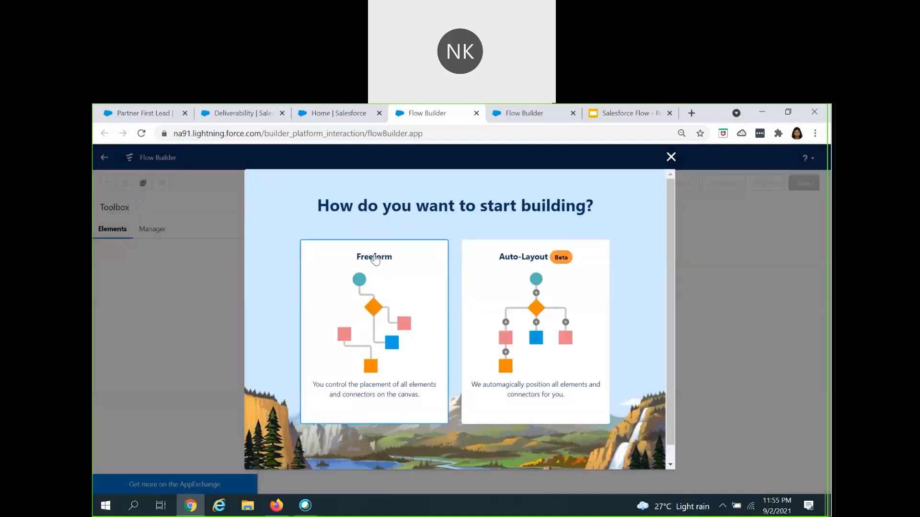
left_click(403, 316)
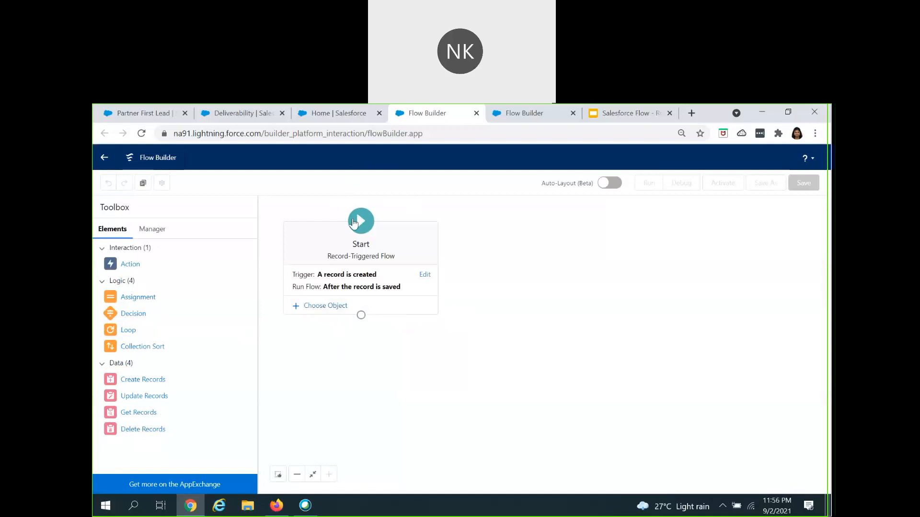
Step: Configure the flow trigger to fire when a record is created and run after the record is saved
left_click(426, 275)
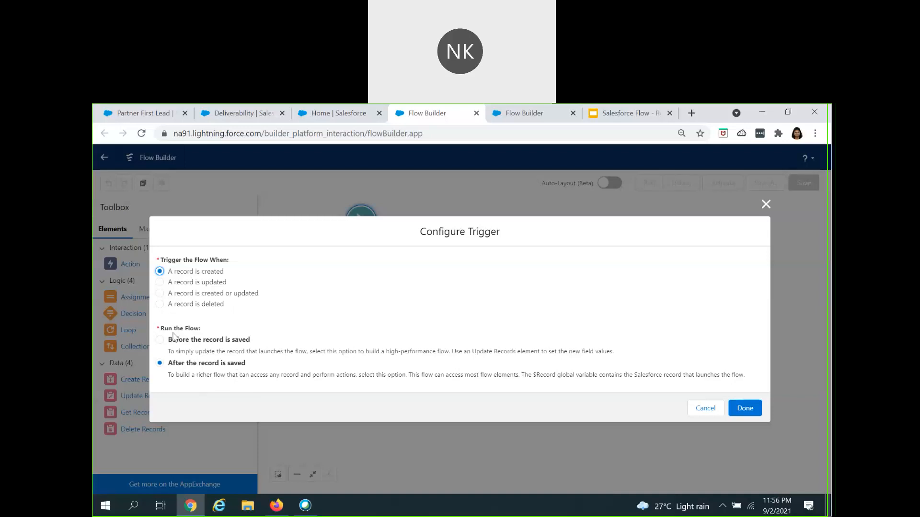
left_click_drag(174, 328, 201, 329)
left_click(232, 279)
left_click(746, 409)
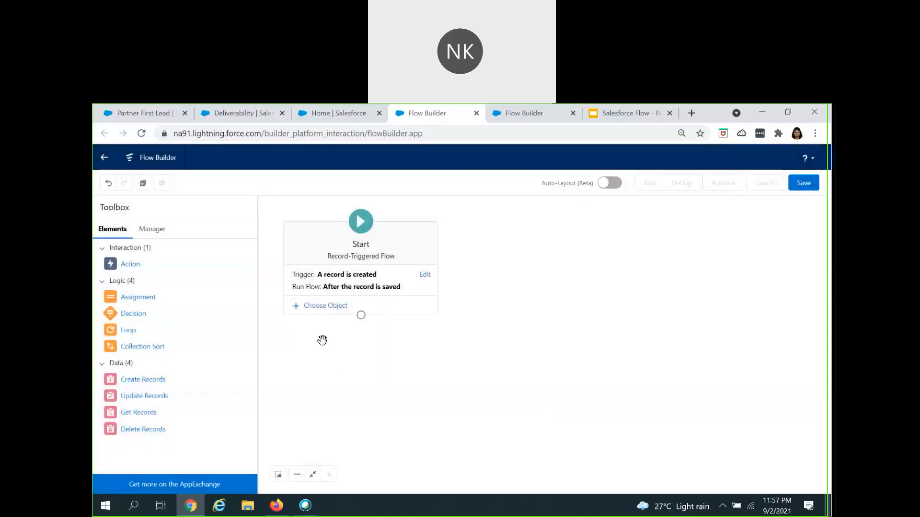
Step: Choose Lead as the object whose records trigger the flow
left_click(310, 309)
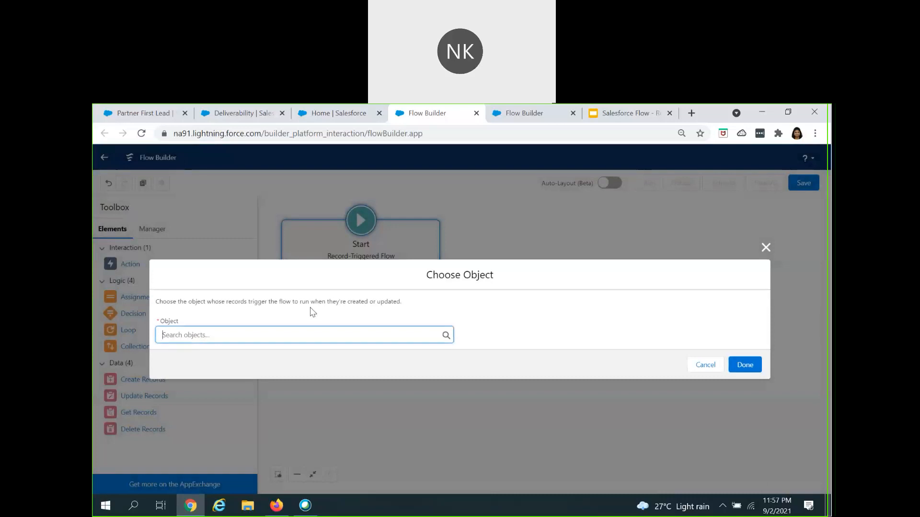
type("lead")
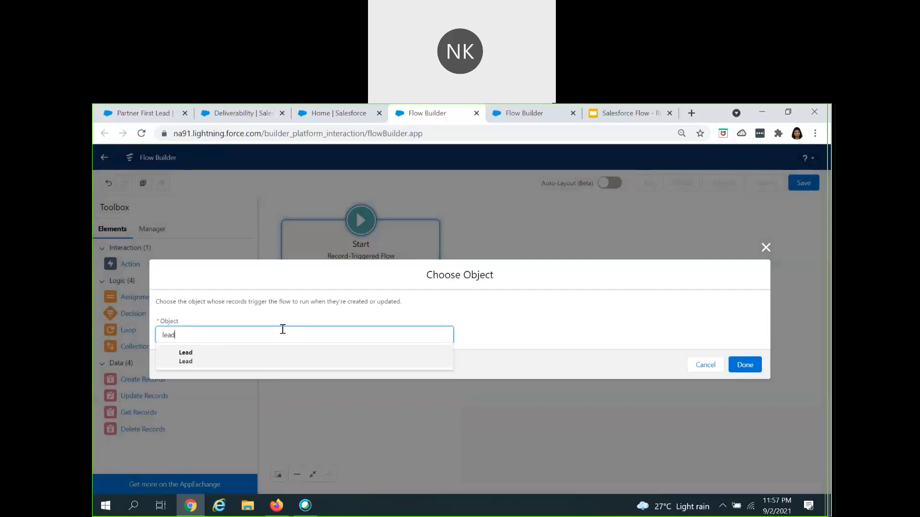
left_click(266, 360)
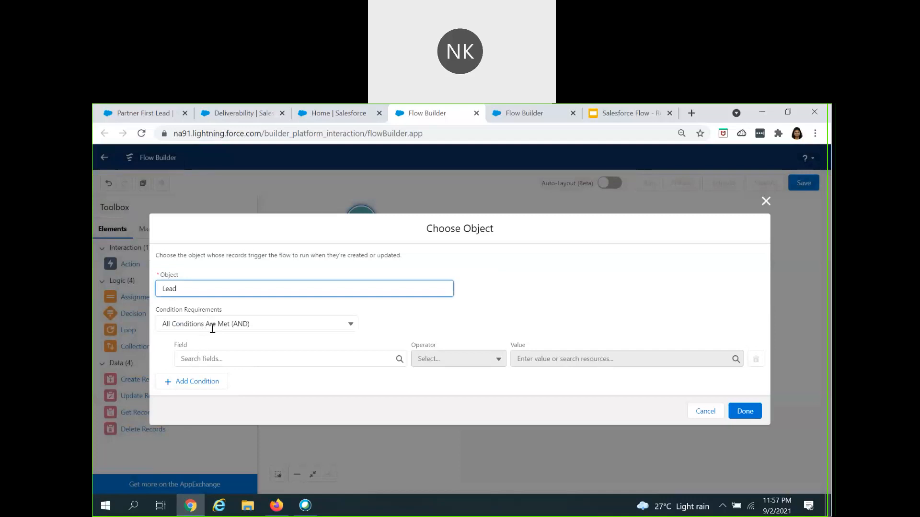
Step: Add the entry condition that Status equals Open - Not Contacted and confirm the object settings
left_click(224, 358)
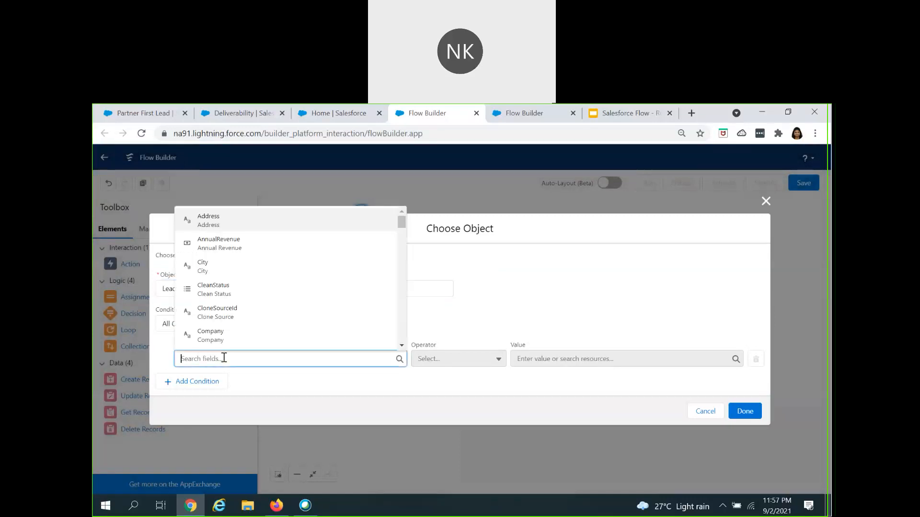
type("sta")
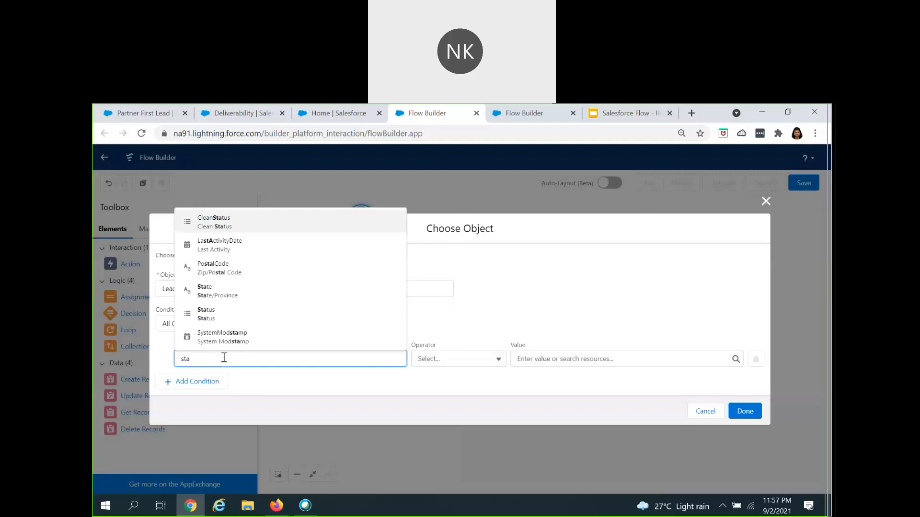
left_click(225, 314)
left_click(533, 360)
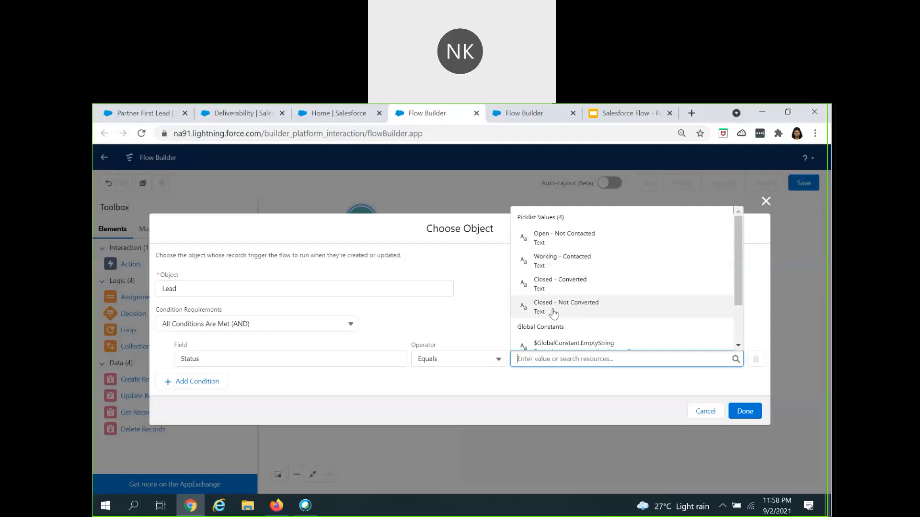
left_click(551, 239)
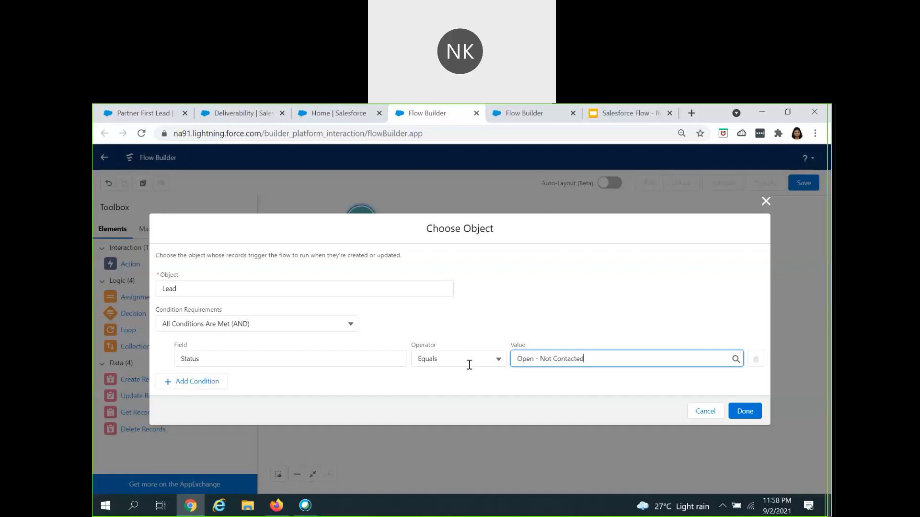
left_click(744, 413)
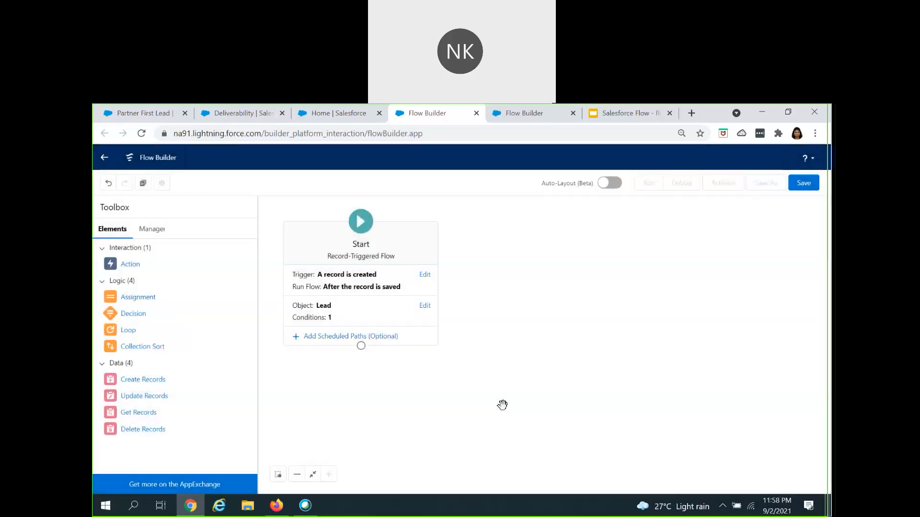
left_click(330, 340)
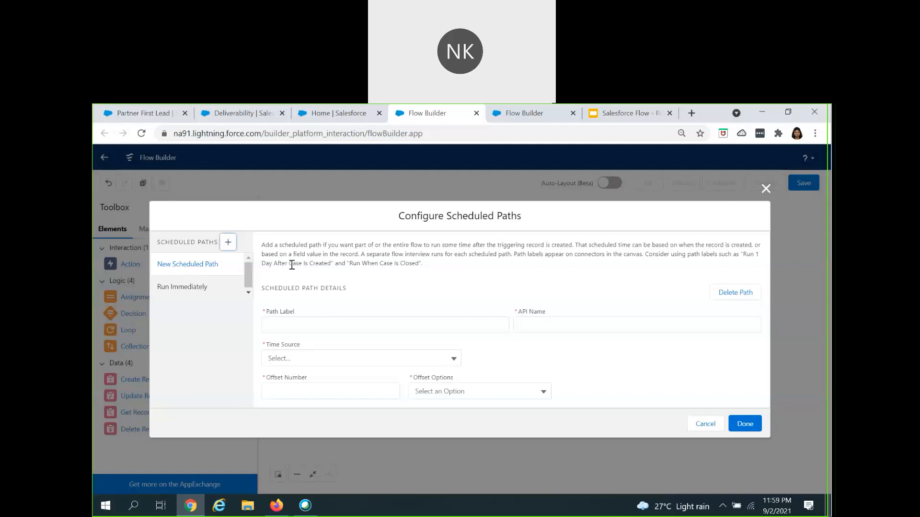
left_click(189, 293)
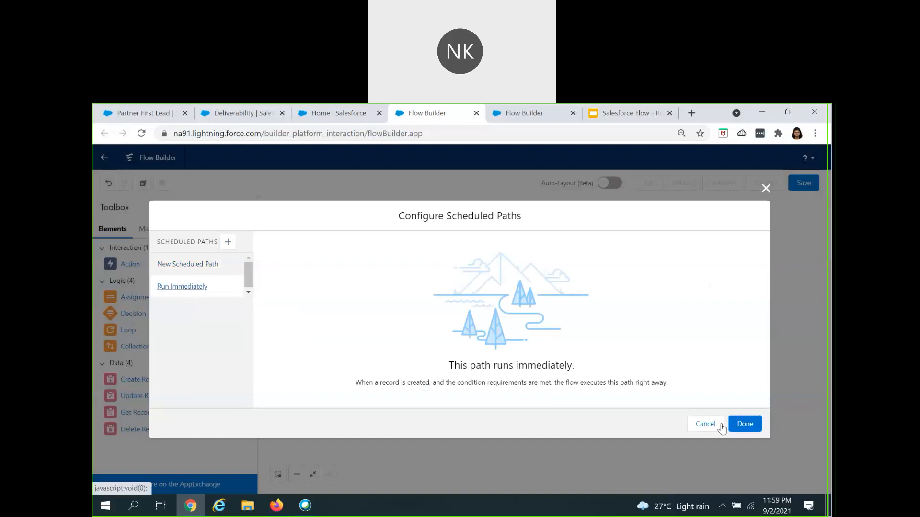
left_click(692, 427)
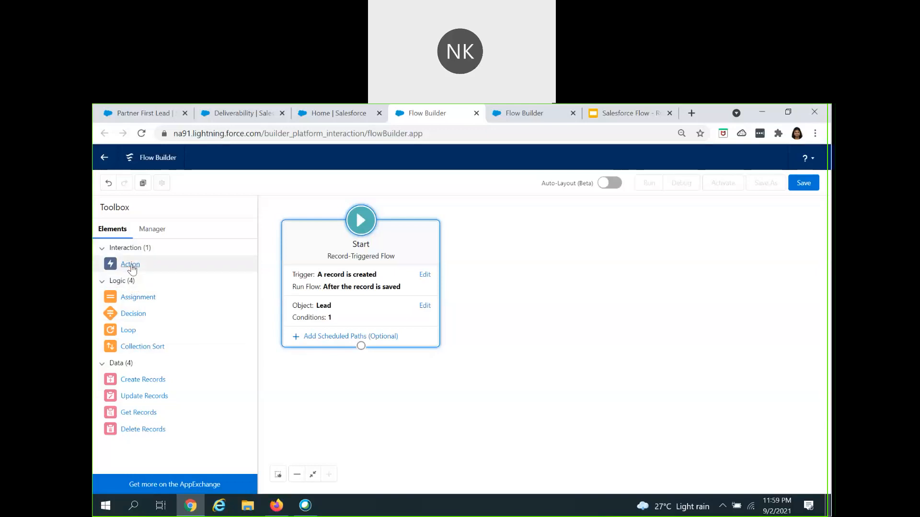
Step: Add an Action element below the Start element and choose Send Email from the Email category
left_click_drag(134, 270, 352, 391)
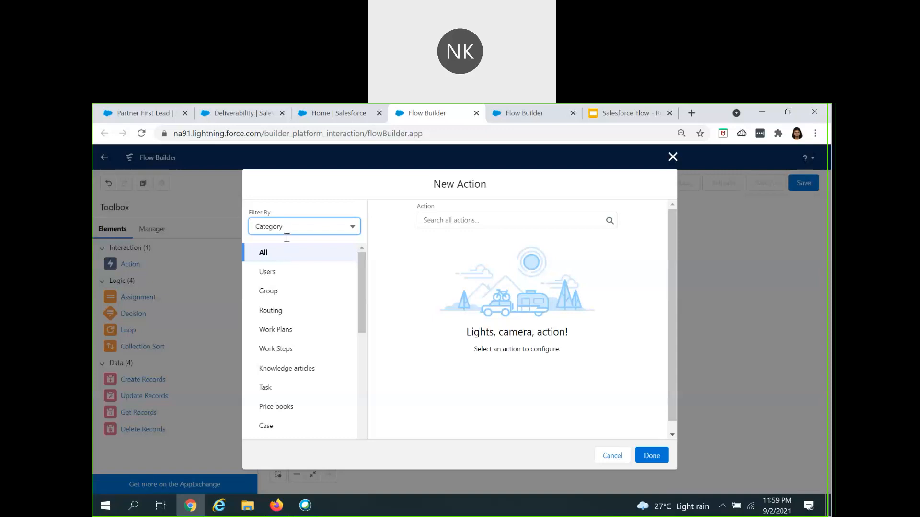
scroll(294, 374, "down", 5)
left_click(268, 385)
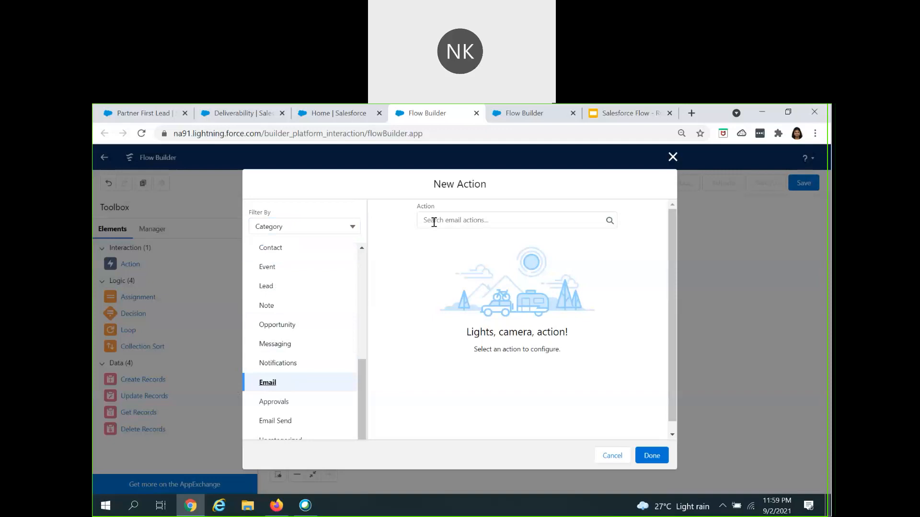
left_click(437, 221)
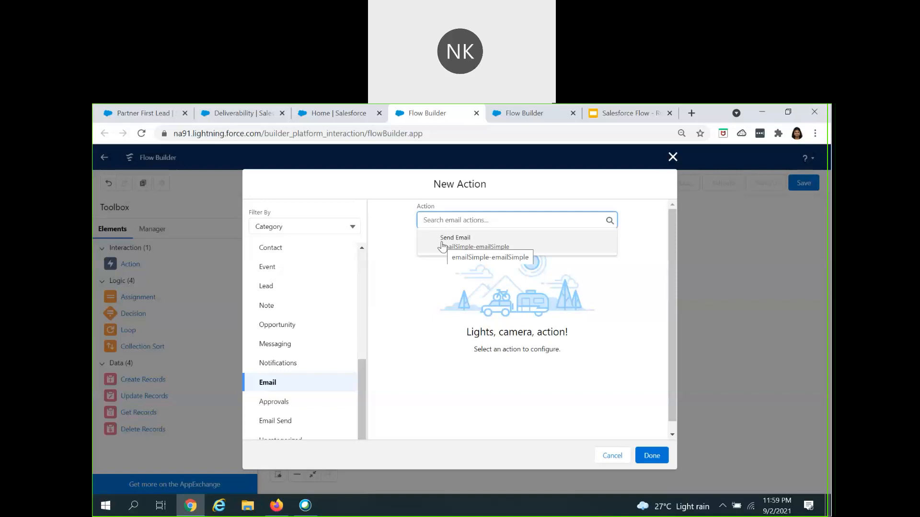
left_click(443, 243)
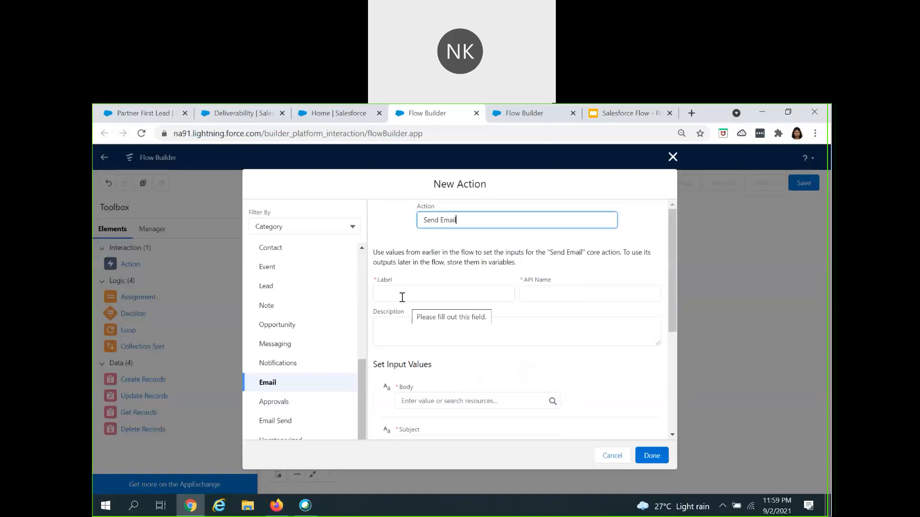
Step: Label the new action Send Email and let its API name fill in
left_click(403, 296)
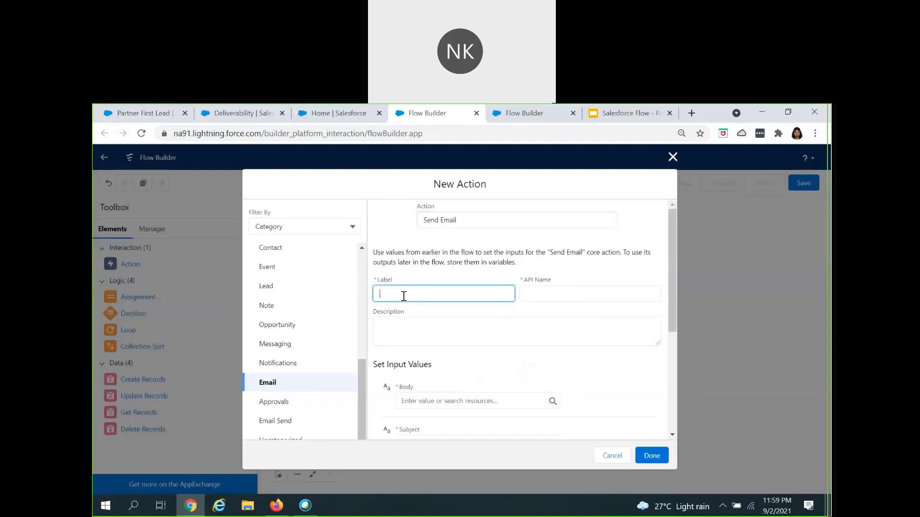
type("Send Email")
key("Tab")
Step: Set the email action's body to "New Lead got created in the system"
scroll(426, 345, "down", 3)
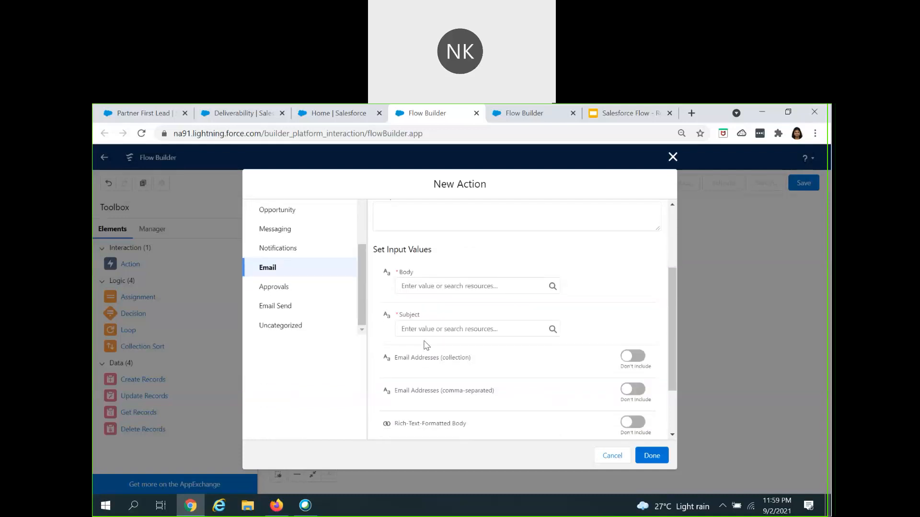
left_click(420, 287)
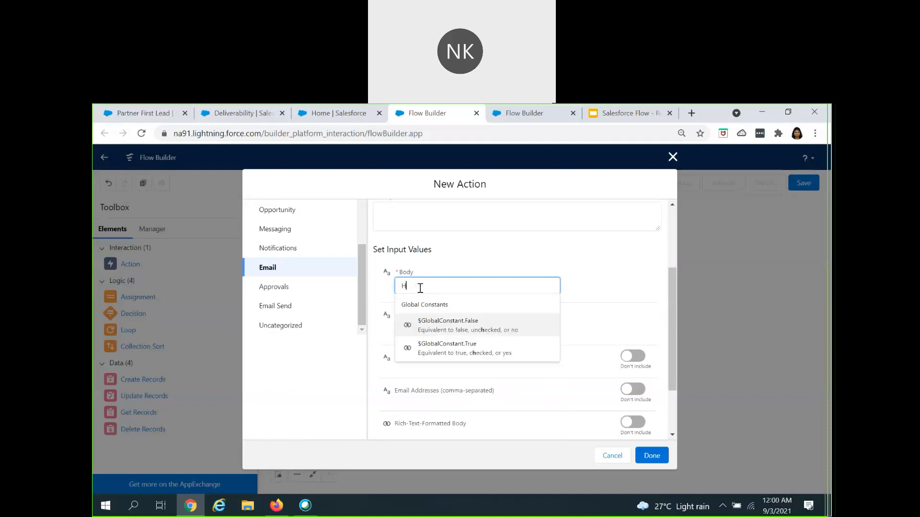
type("New ")
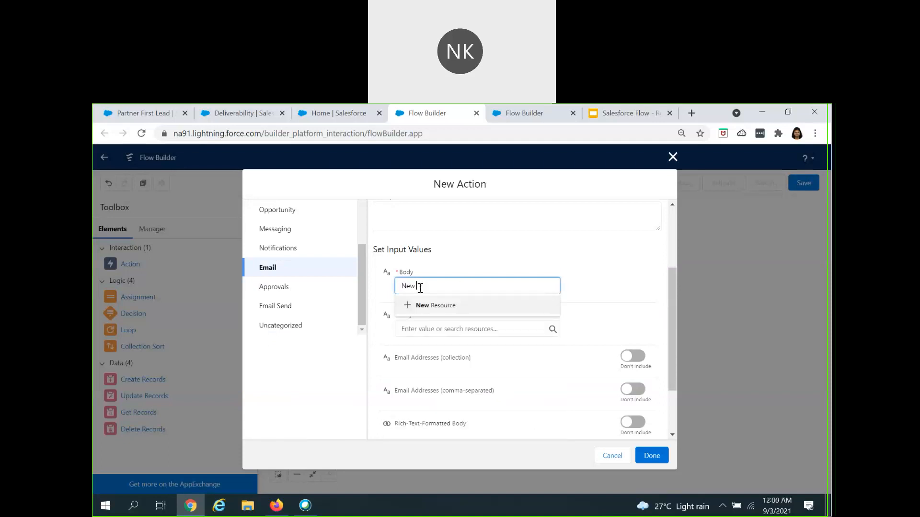
type("Lead go")
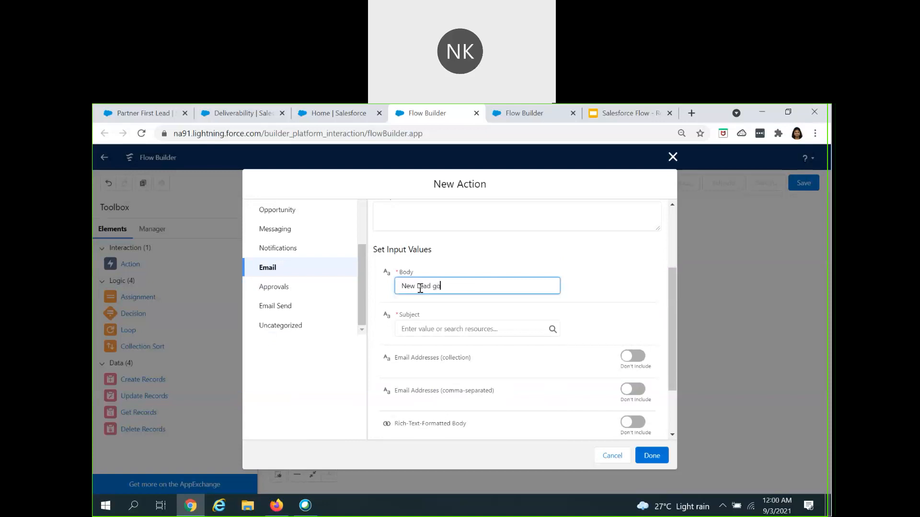
type("t created in the system")
triple_click(421, 289)
key("ctrl+c")
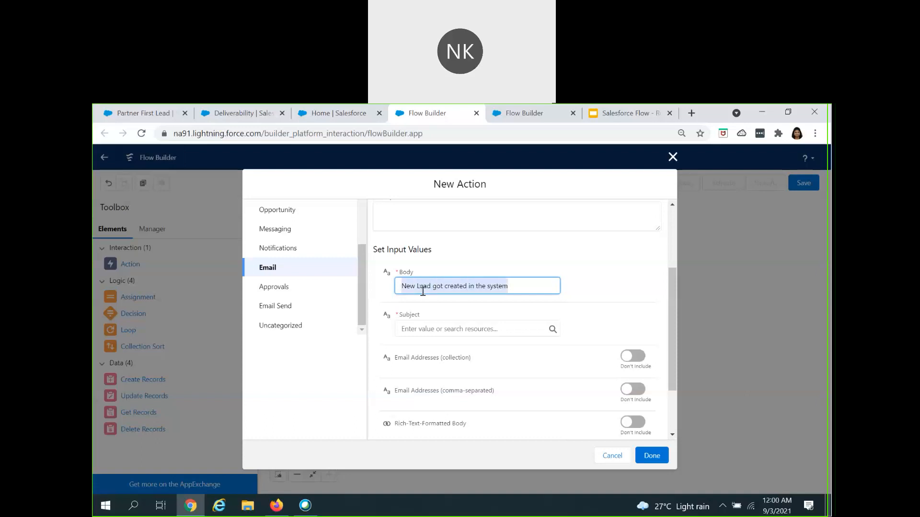
left_click(425, 329)
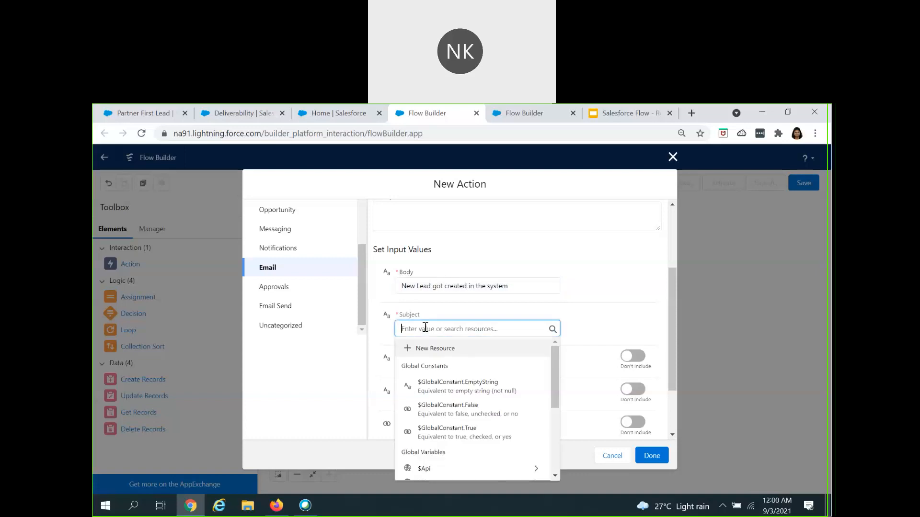
key("ctrl+v")
left_click(445, 289)
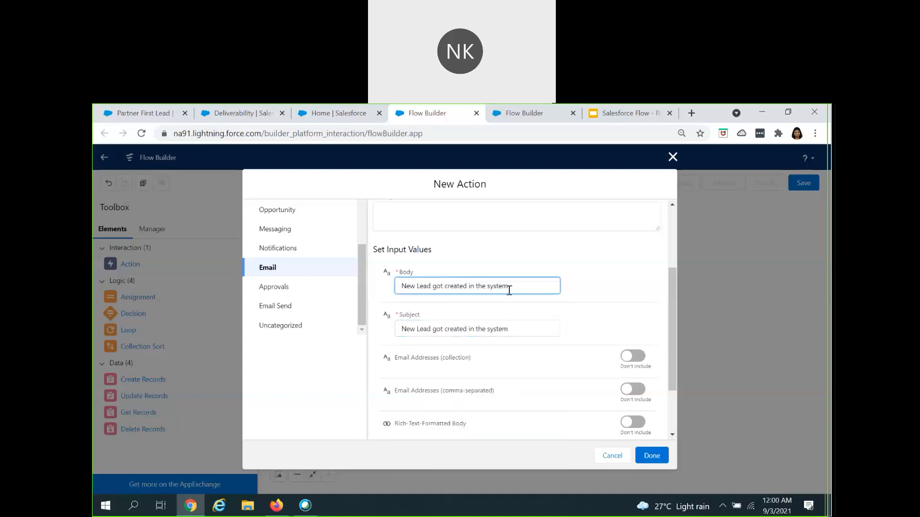
triple_click(513, 330)
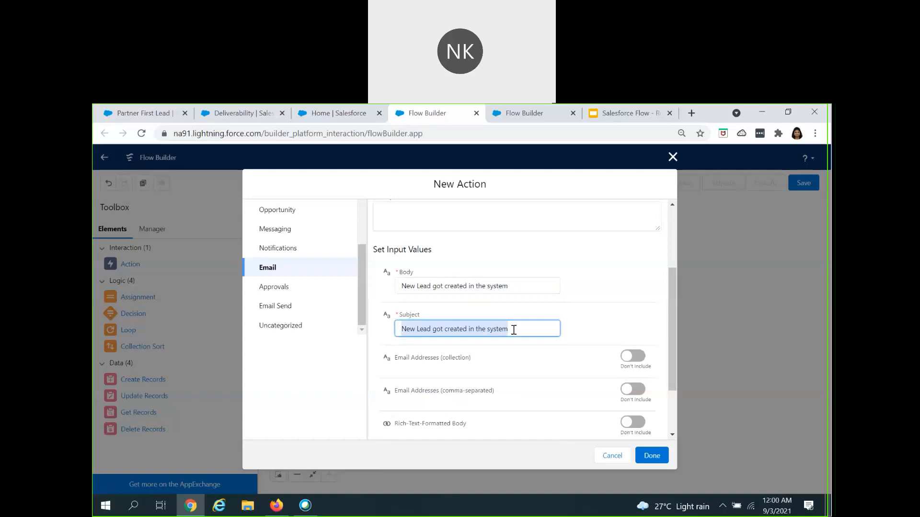
key("BackSpace")
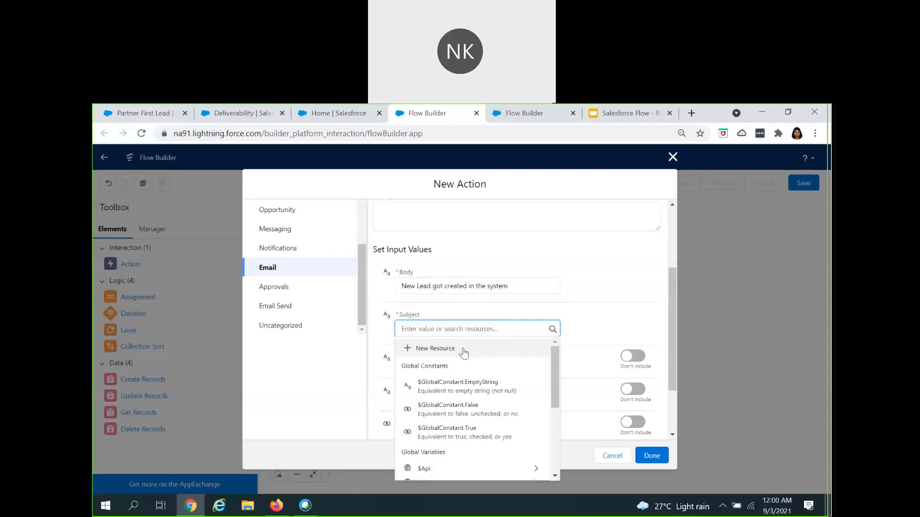
Step: Copy the email action's body text and use it as the subject: "New Lead got created in the system"
scroll(460, 443, "down", 3)
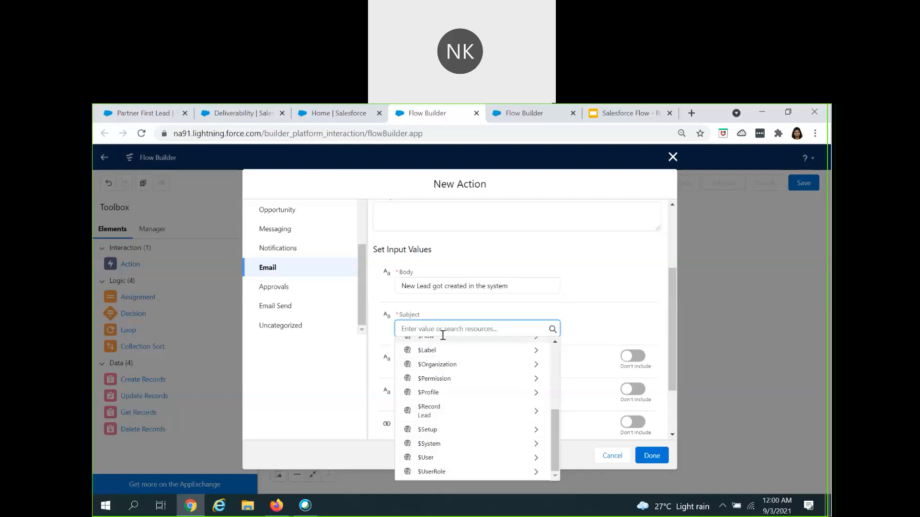
left_click(440, 286)
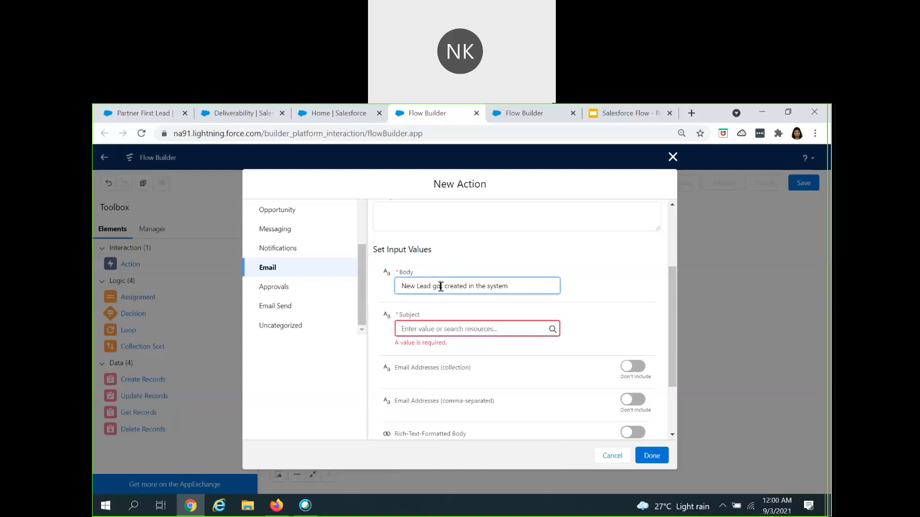
triple_click(441, 286)
key("ctrl+c")
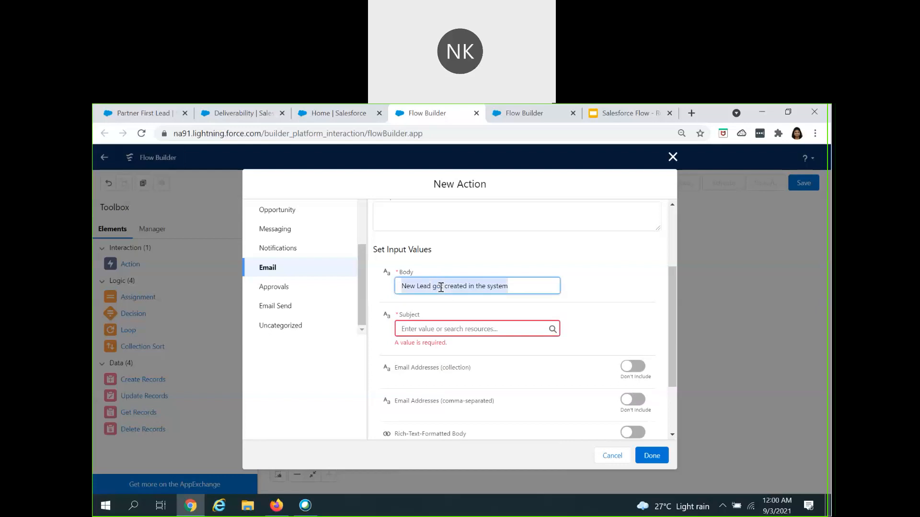
left_click(422, 330)
key("ctrl+v")
Step: Include the Email Addresses (comma-separated) input and enter the recipient's email address
scroll(446, 366, "down", 2)
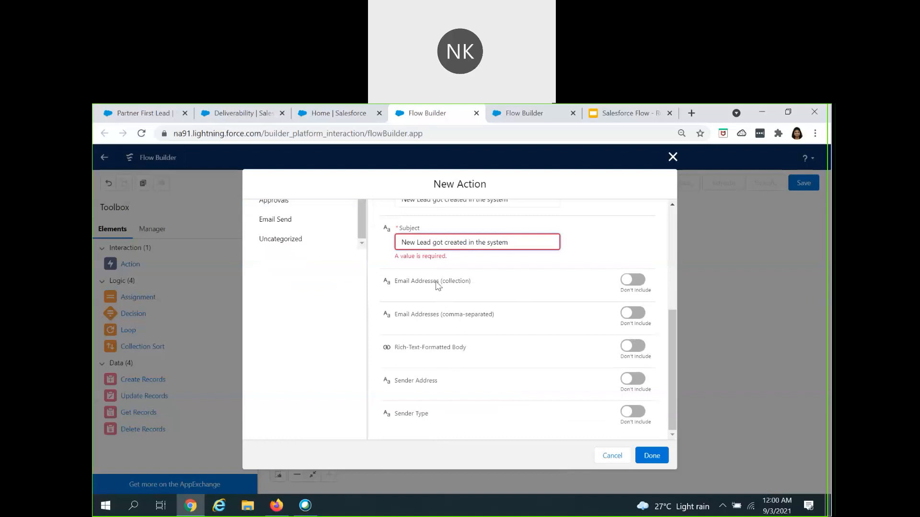
left_click_drag(440, 282, 473, 283)
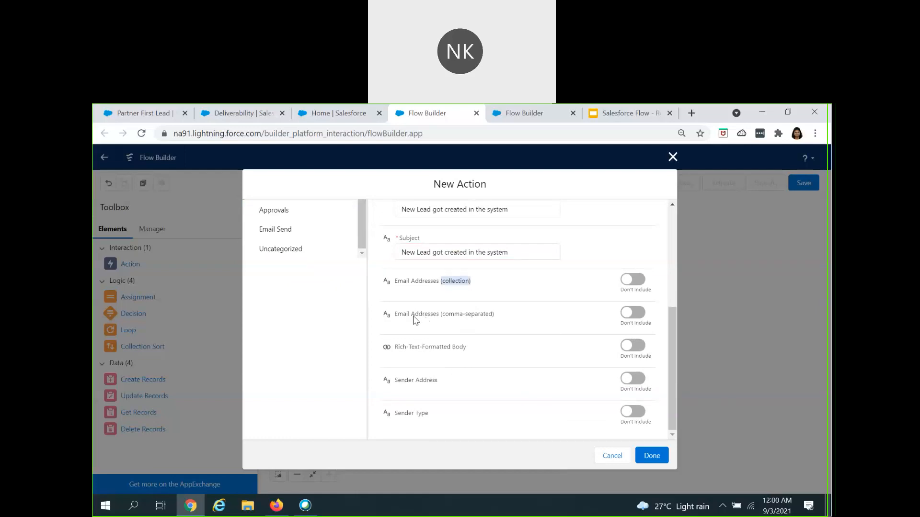
left_click(633, 318)
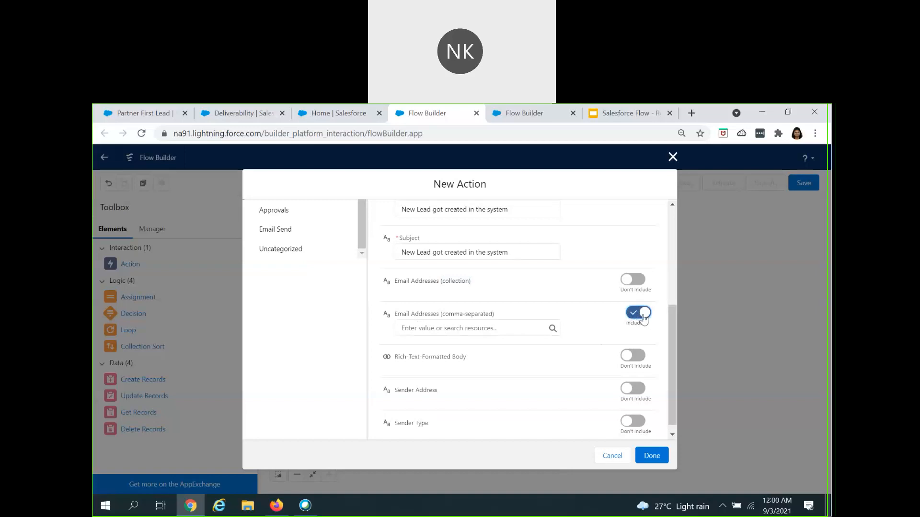
left_click(515, 334)
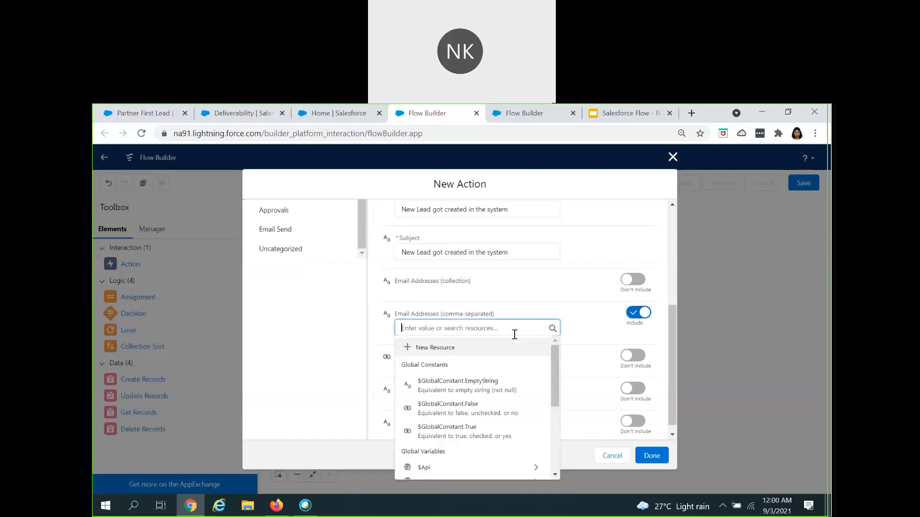
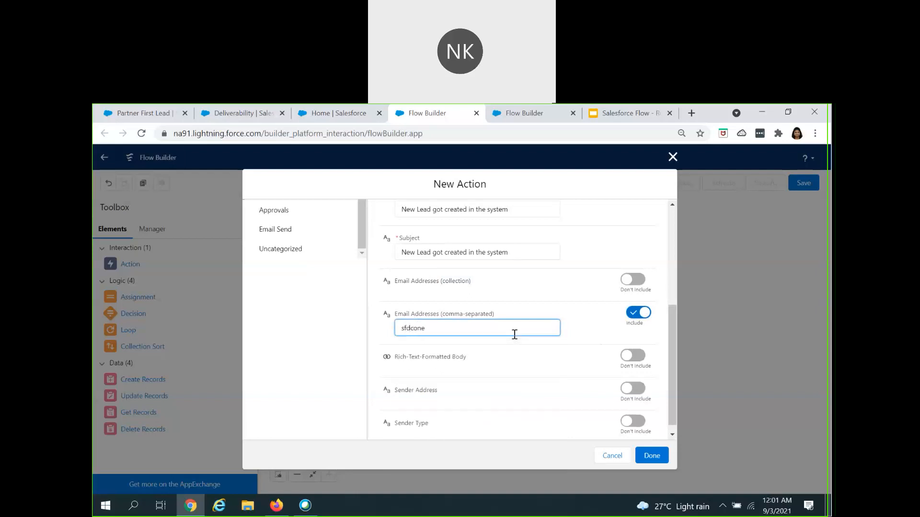
Step: Include the Sender Address input, enter the sender's email address, and finish the new action
scroll(543, 394, "down", 1)
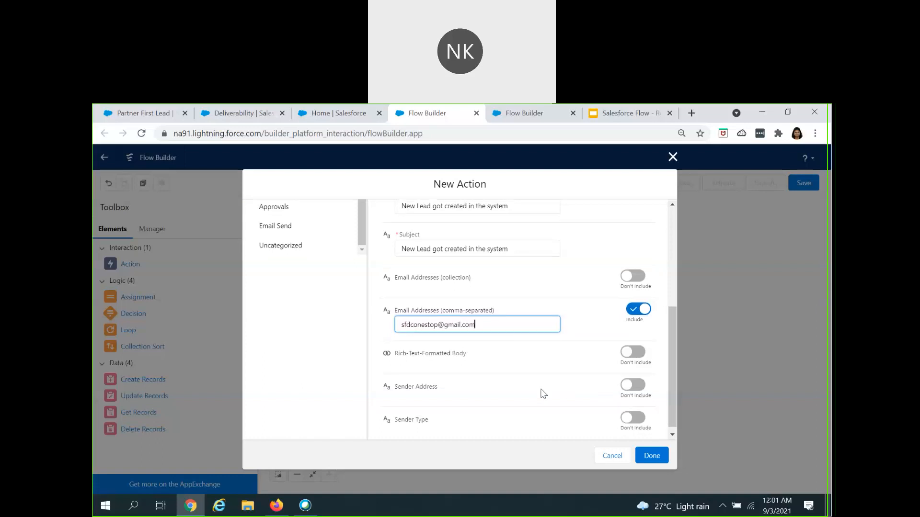
left_click(640, 379)
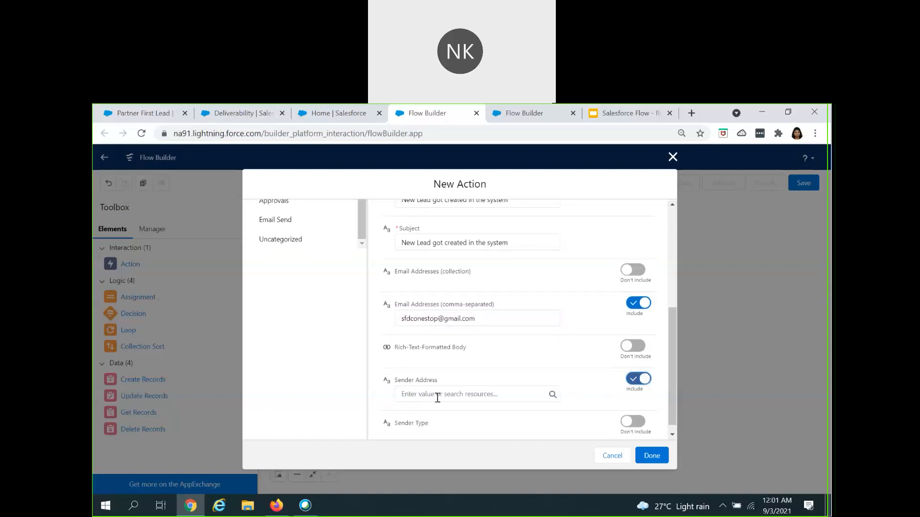
left_click(438, 398)
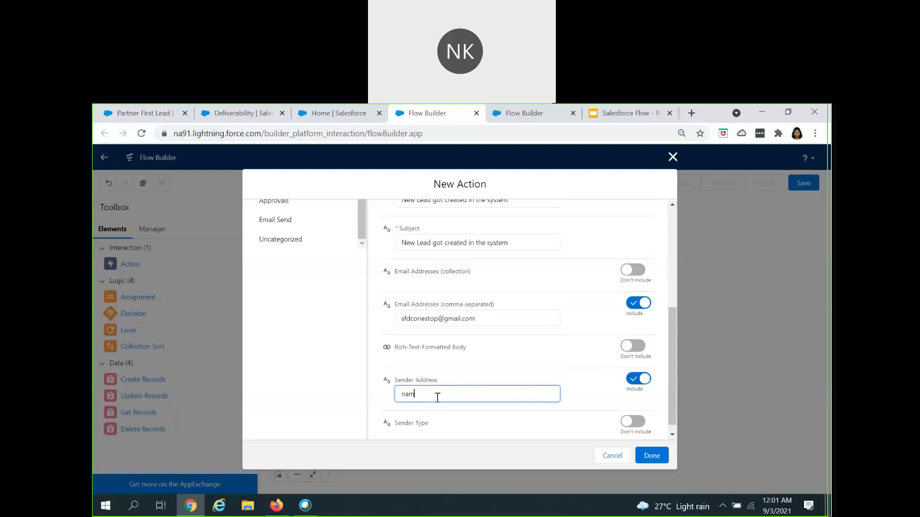
scroll(443, 400, "down", 1)
left_click(646, 458)
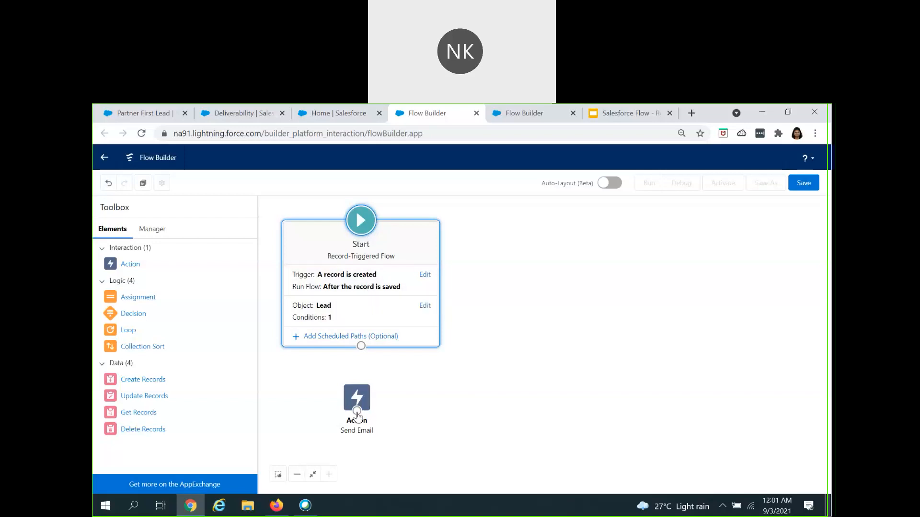
Step: Connect the Start element to the Send Email action and label the flow New Record Triggered Flow in the save dialog
left_click_drag(362, 351, 358, 413)
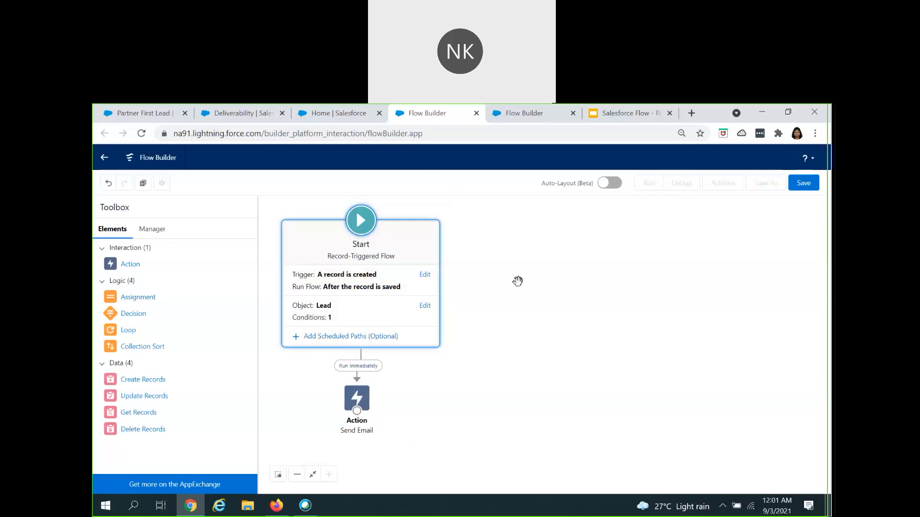
left_click(805, 185)
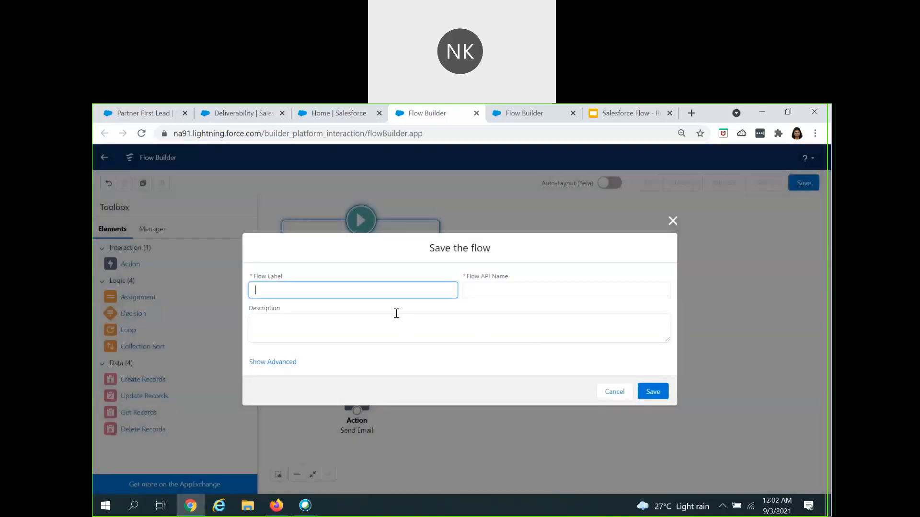
type("New Record Triggered Flow")
key("Tab")
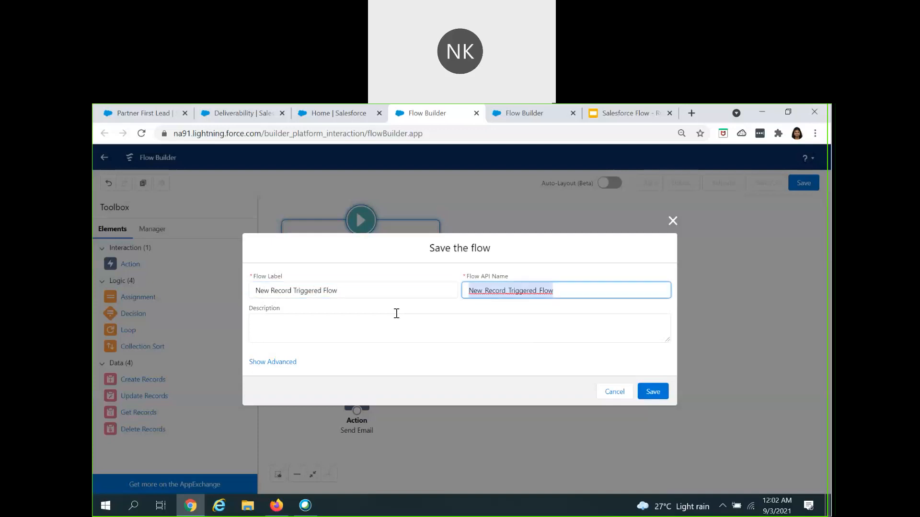
Step: Describe the flow with the author's first name and "Added Email Action", and save and activate it
left_click(371, 333)
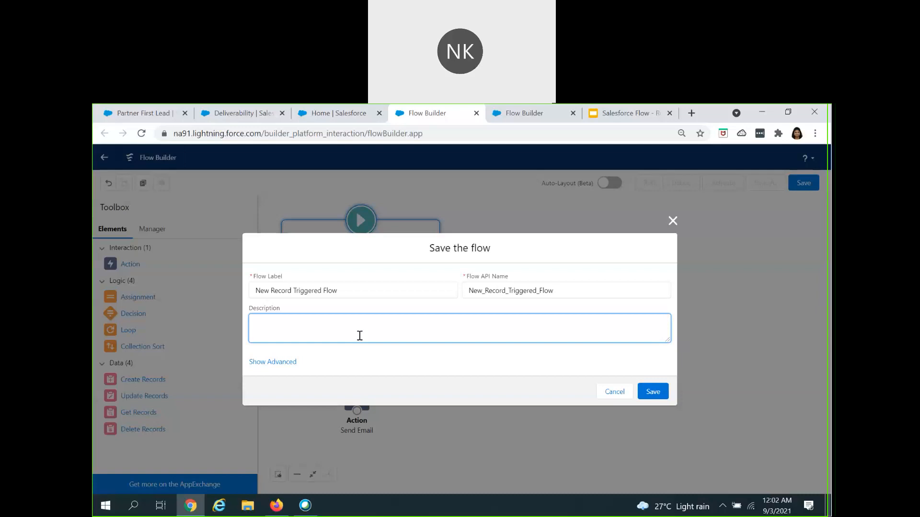
type("Namratha-Added Email Action")
left_click(651, 391)
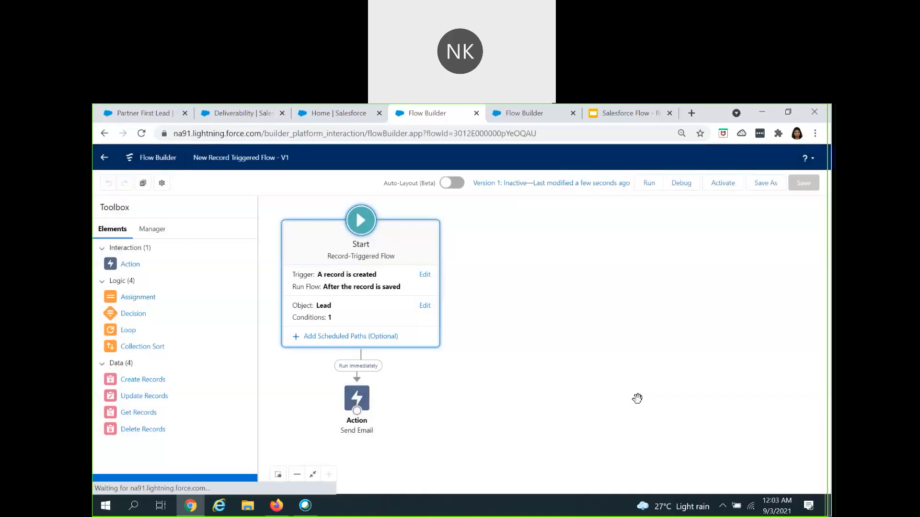
left_click(720, 184)
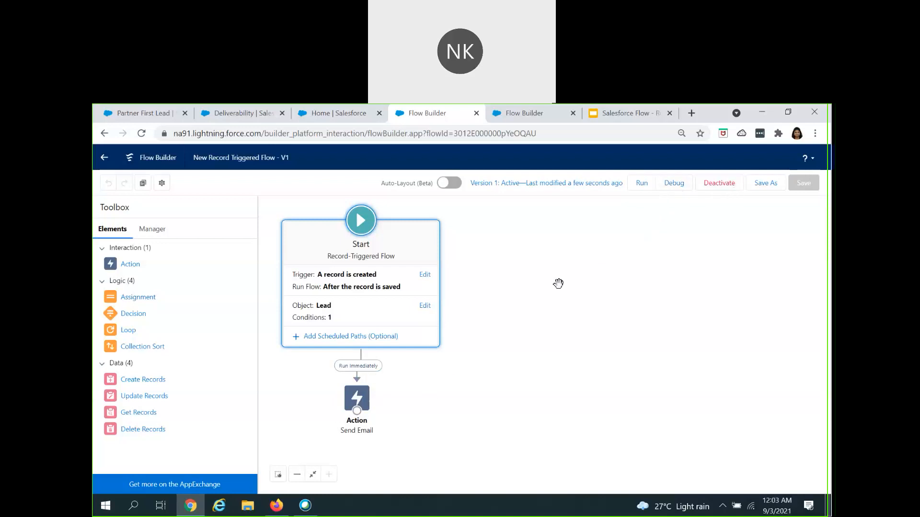
Step: Open the flow's debug options and start cloning the Partner First Lead record in Sales Console
left_click(671, 184)
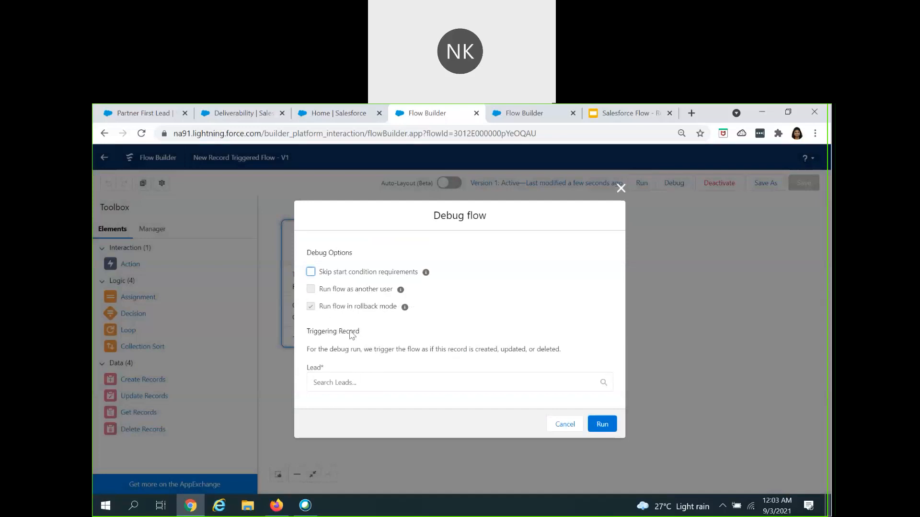
left_click(142, 113)
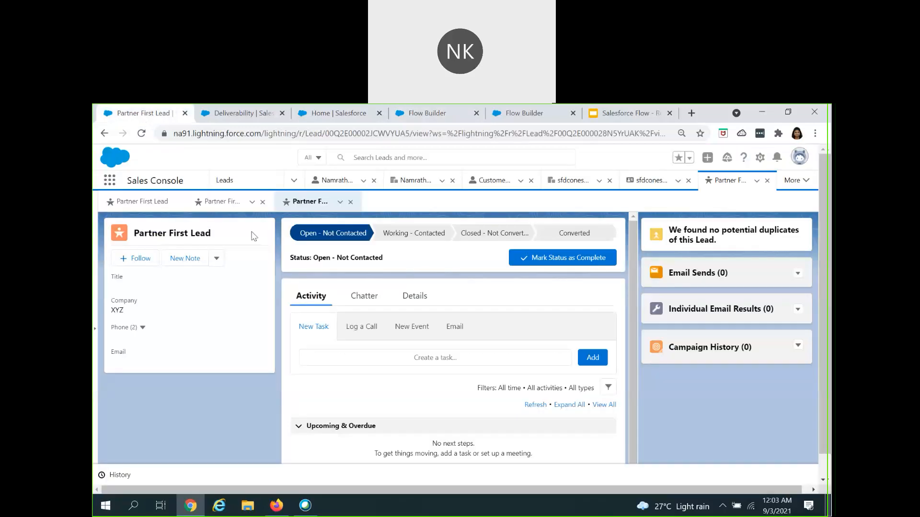
left_click(216, 258)
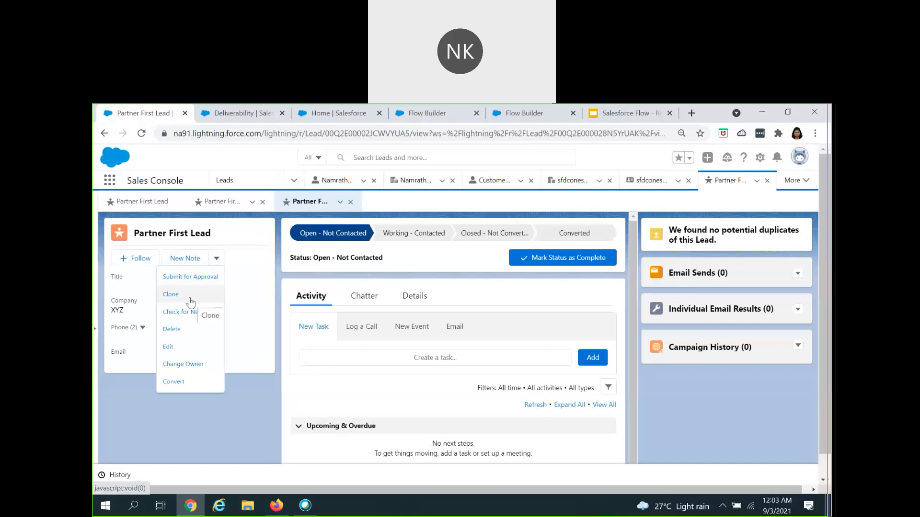
left_click(190, 303)
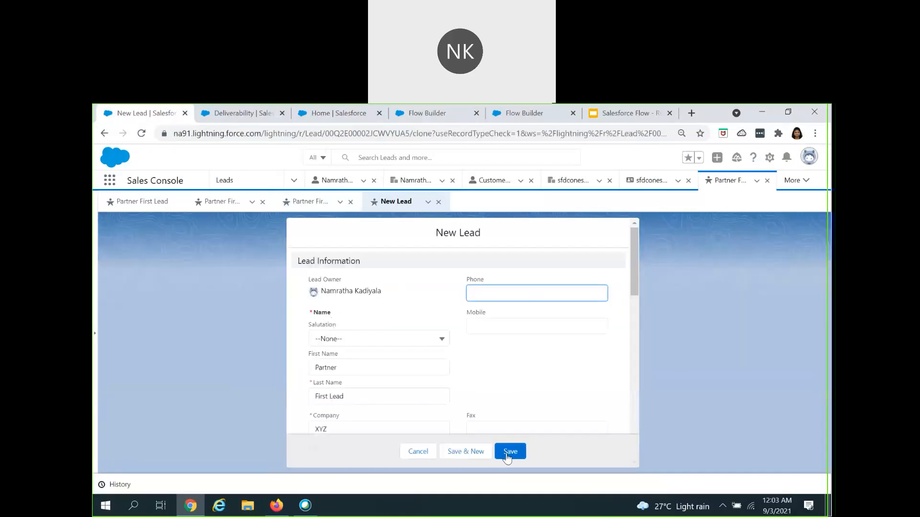
Step: Return to the flow's debug options and run the debug without choosing a triggering lead
left_click(338, 114)
left_click(410, 118)
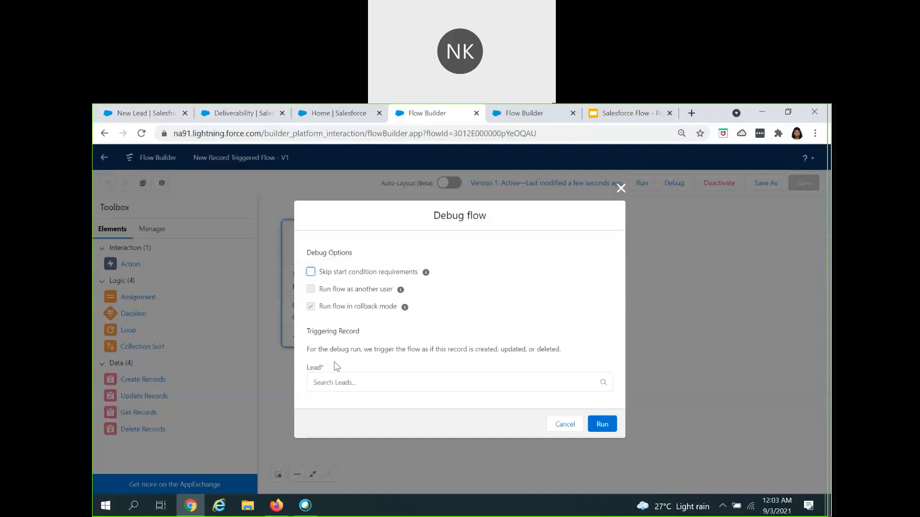
left_click(354, 296)
left_click(602, 426)
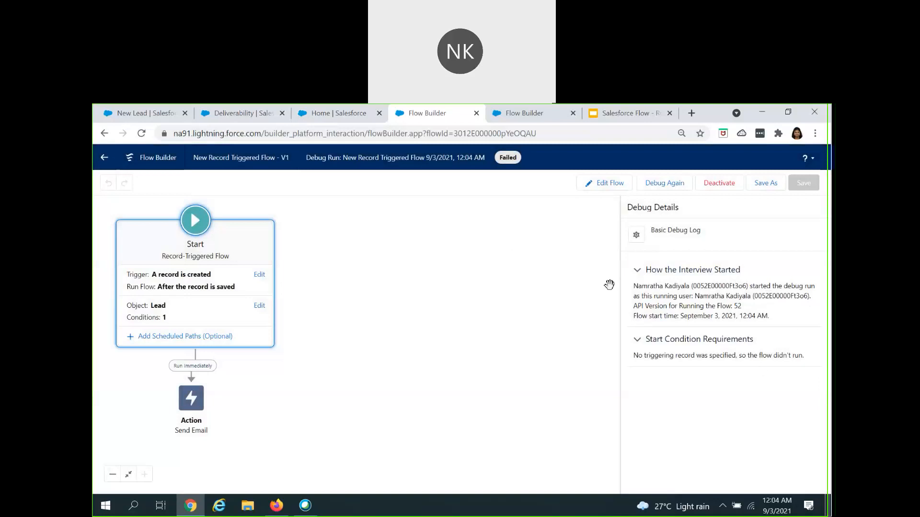
Step: Return to the cloned lead form and save it as a new lead with its copied values
left_click(130, 114)
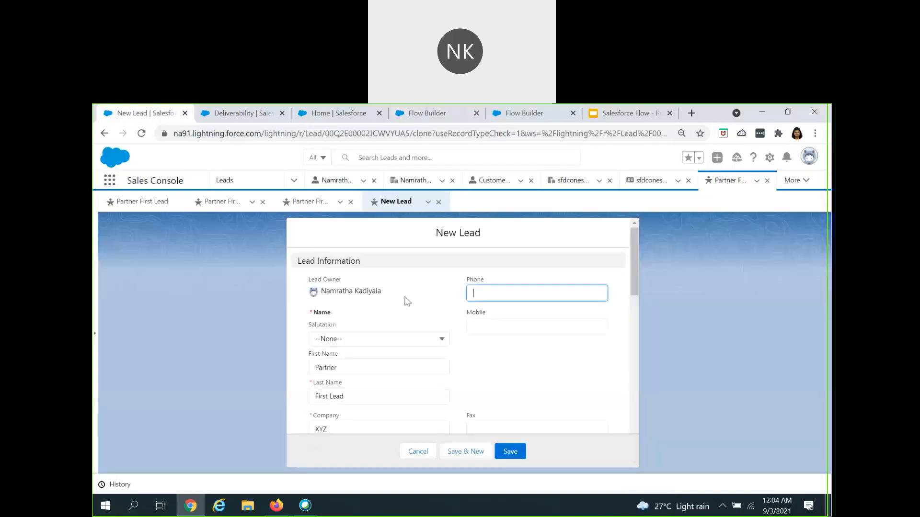
scroll(469, 390, "down", 6)
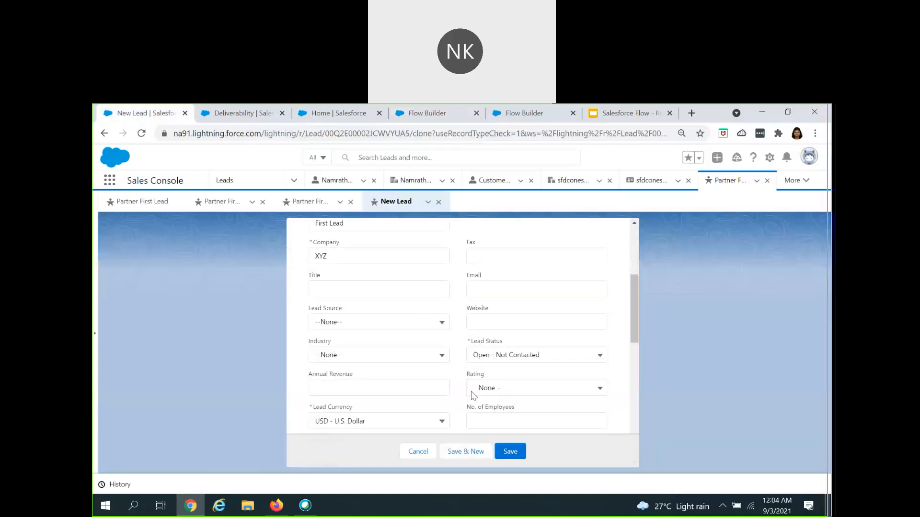
left_click(510, 453)
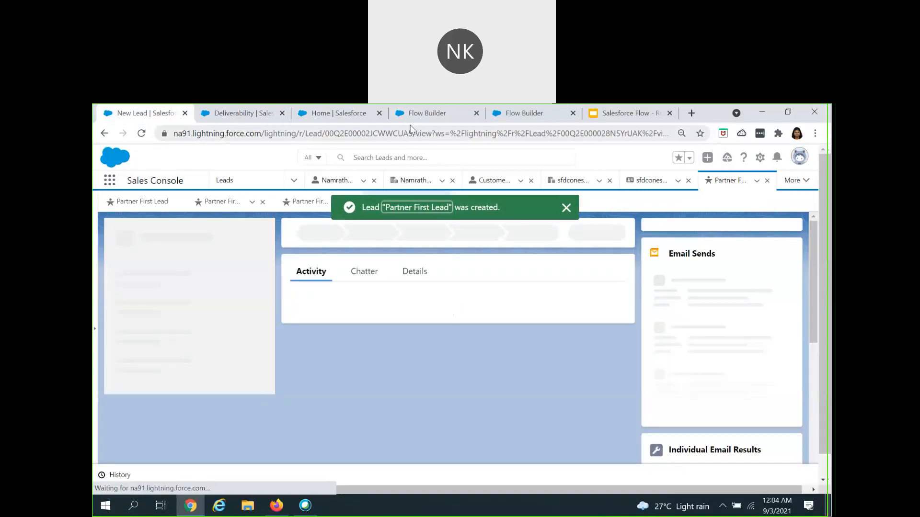
Step: Save New Record Triggered Flow as a new version and activate that version
left_click(424, 113)
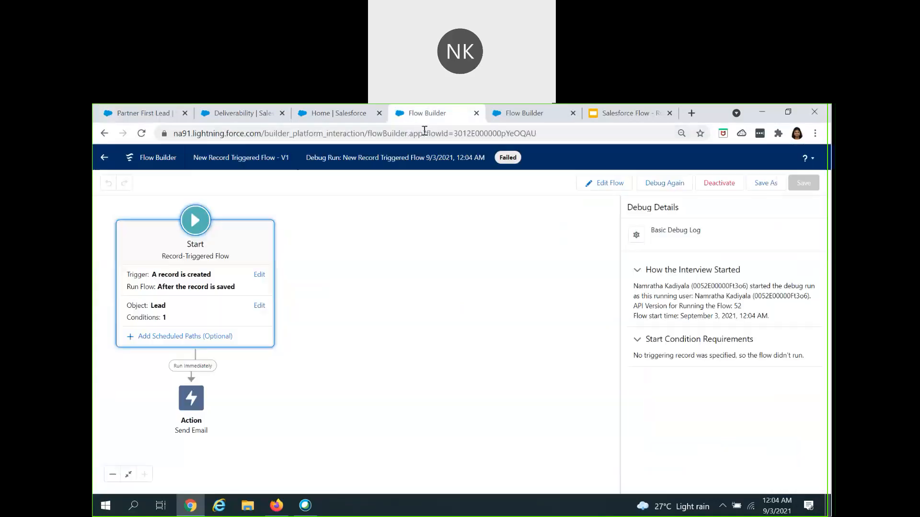
left_click(756, 186)
left_click(653, 405)
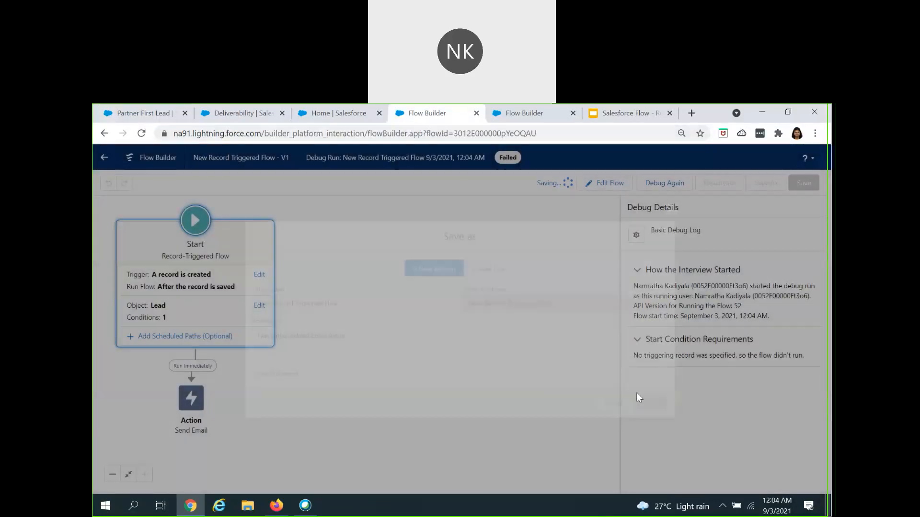
left_click(721, 183)
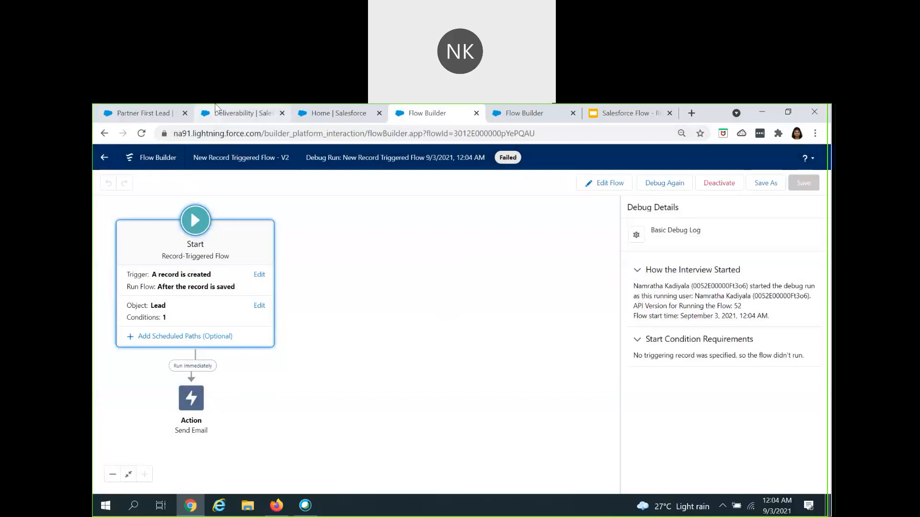
Step: Switch to Gmail in Firefox, open the "New Lead got created in the system" email, and check its sender and recipient addresses
left_click(281, 507)
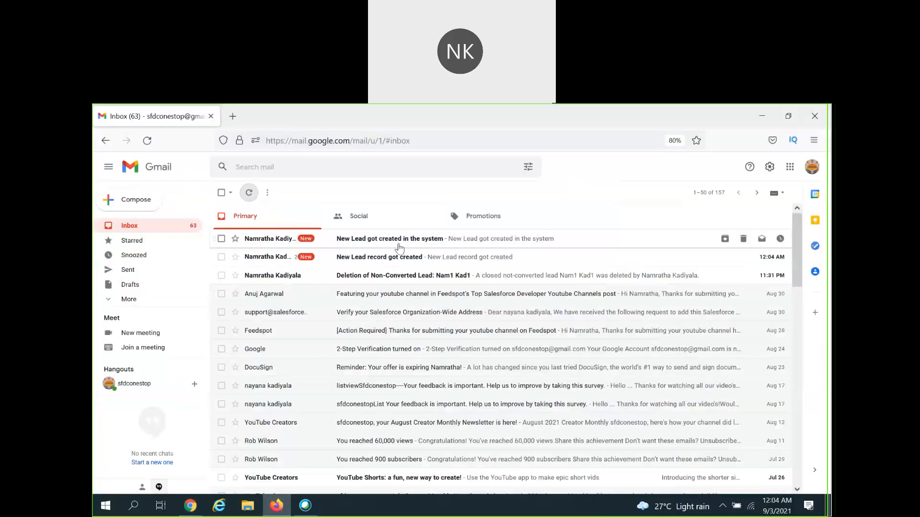
left_click(399, 247)
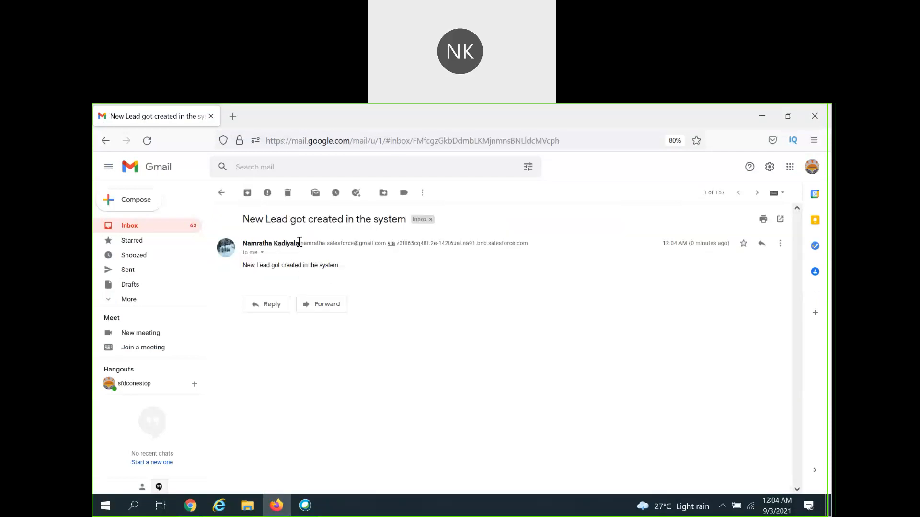
left_click_drag(300, 243, 388, 245)
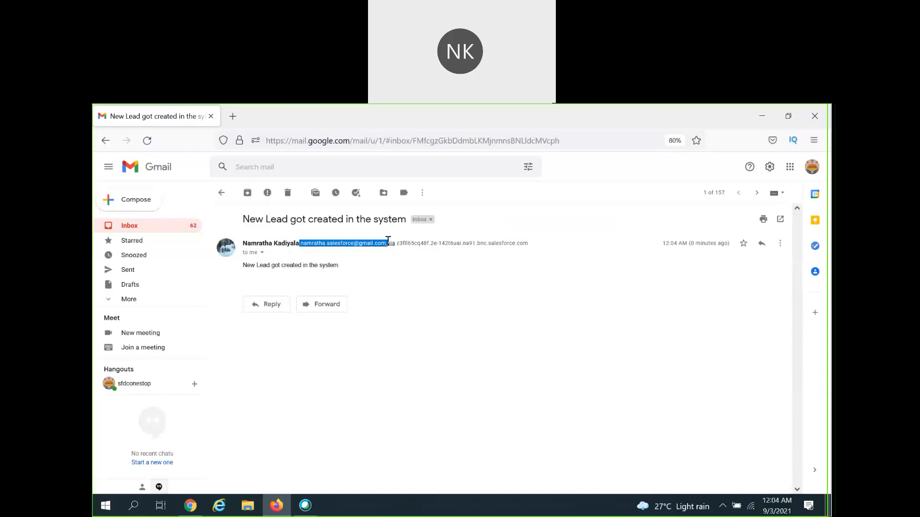
left_click(261, 253)
left_click_drag(307, 287, 378, 290)
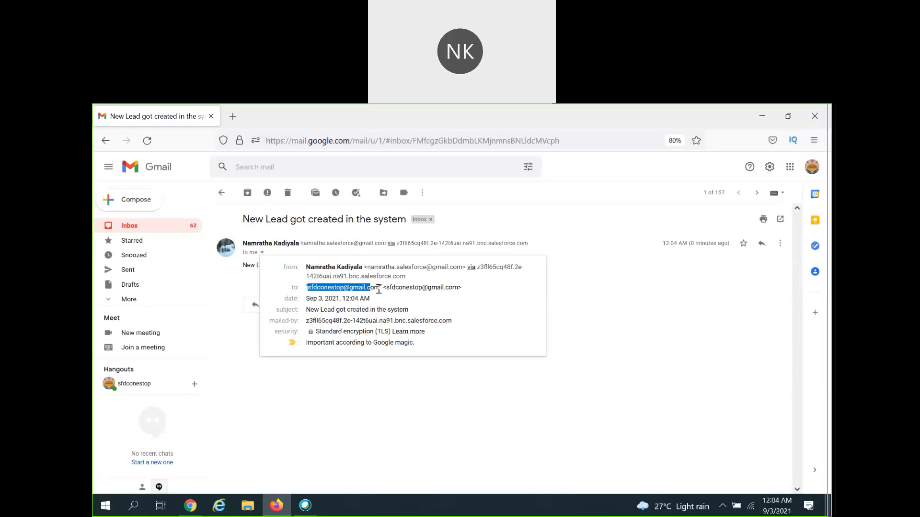
left_click(252, 288)
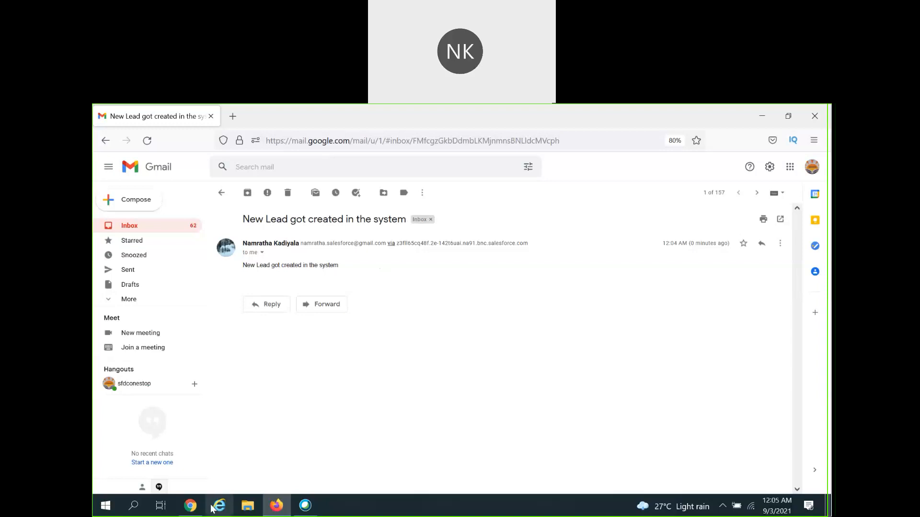
Step: Switch back to Flow Builder in Chrome, open the flow's Send Email action for editing, and clear its body text
left_click(190, 507)
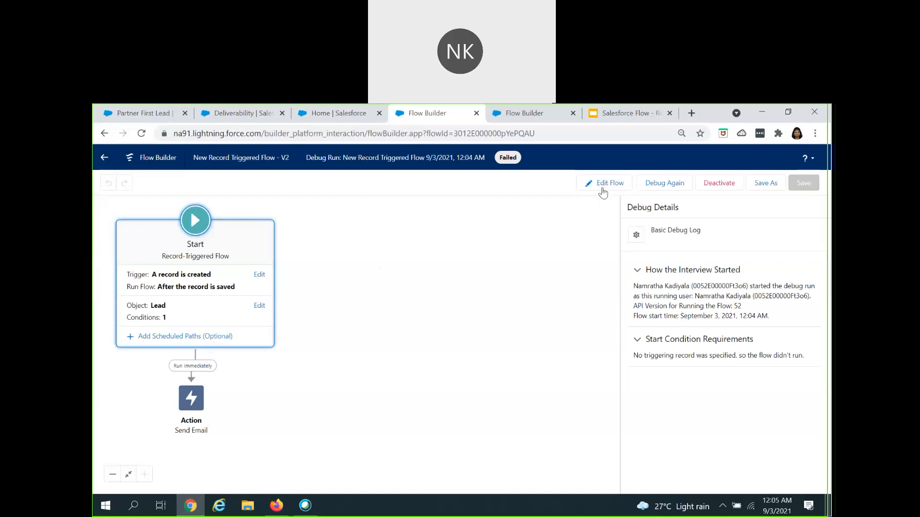
double_click(368, 397)
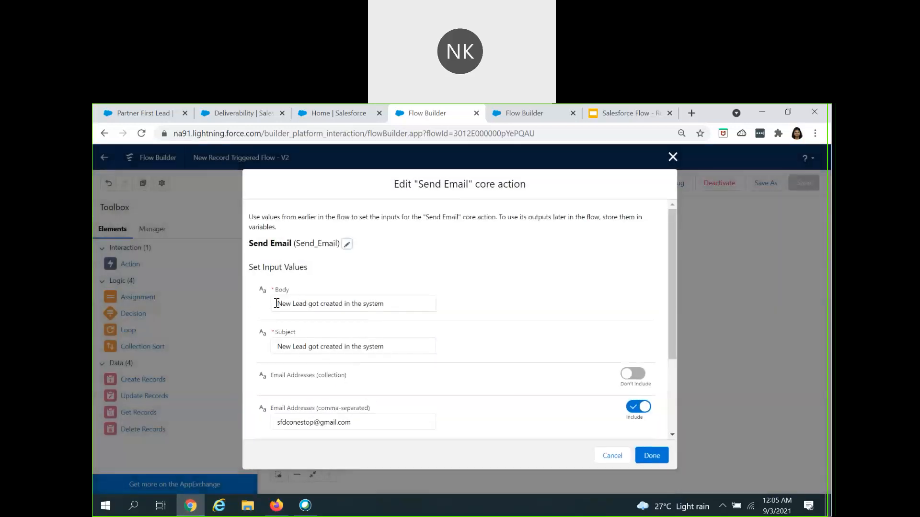
triple_click(300, 305)
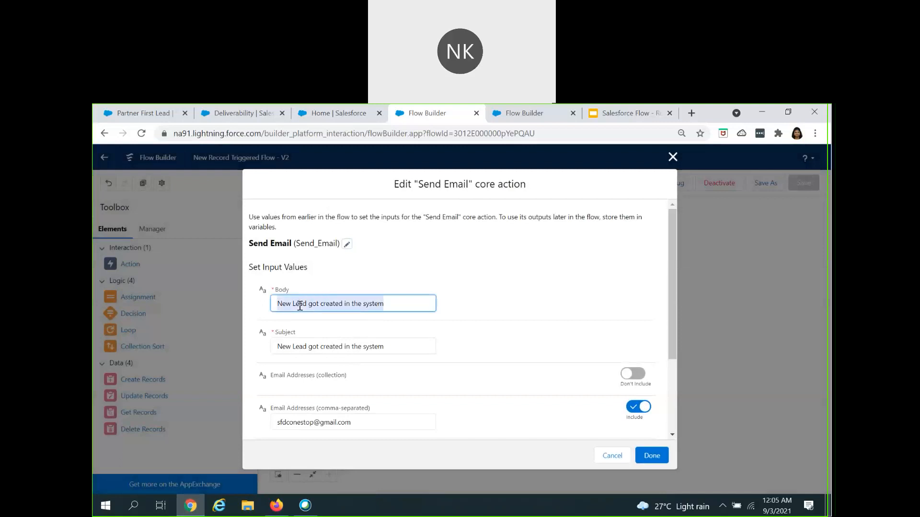
key("BackSpace")
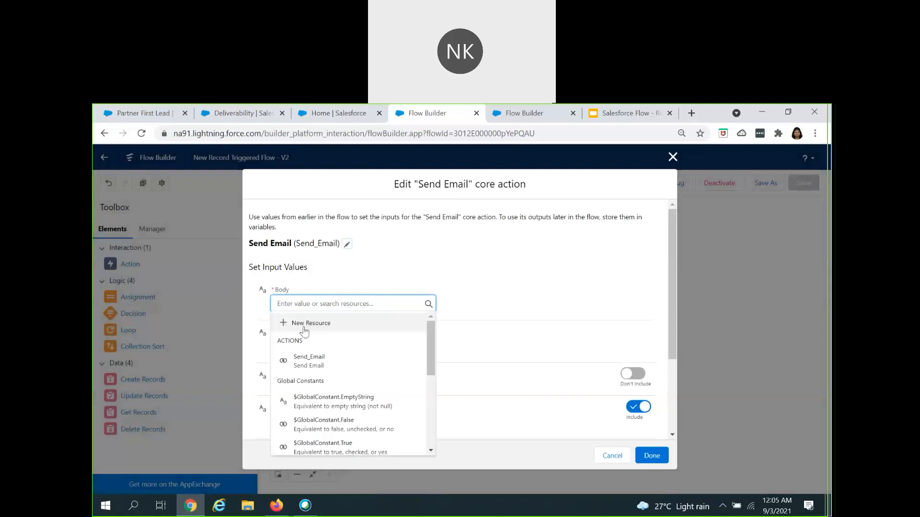
Step: Try the record owner's first name, {!$Record.Owner:User.FirstName}, as the Send Email body, and close the action without applying the edit
scroll(318, 405, "down", 5)
left_click(331, 400)
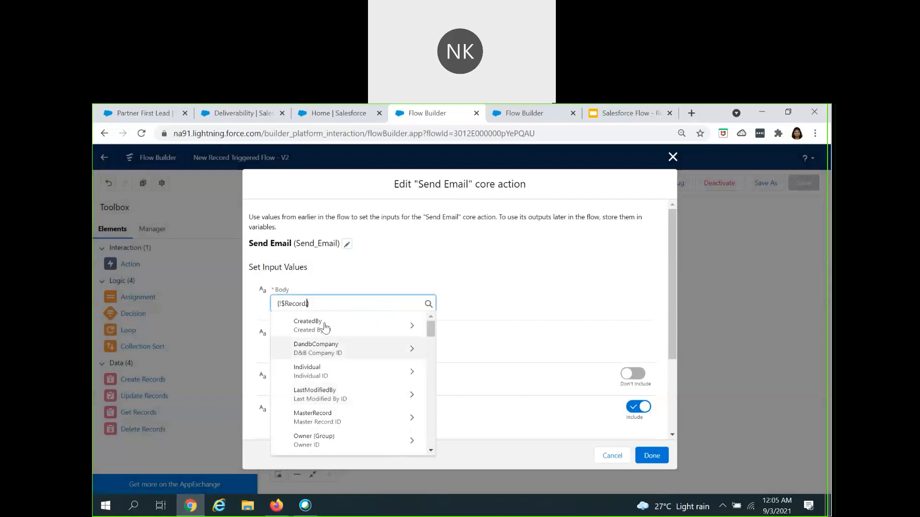
scroll(320, 415, "down", 2)
left_click(318, 408)
scroll(331, 422, "down", 4)
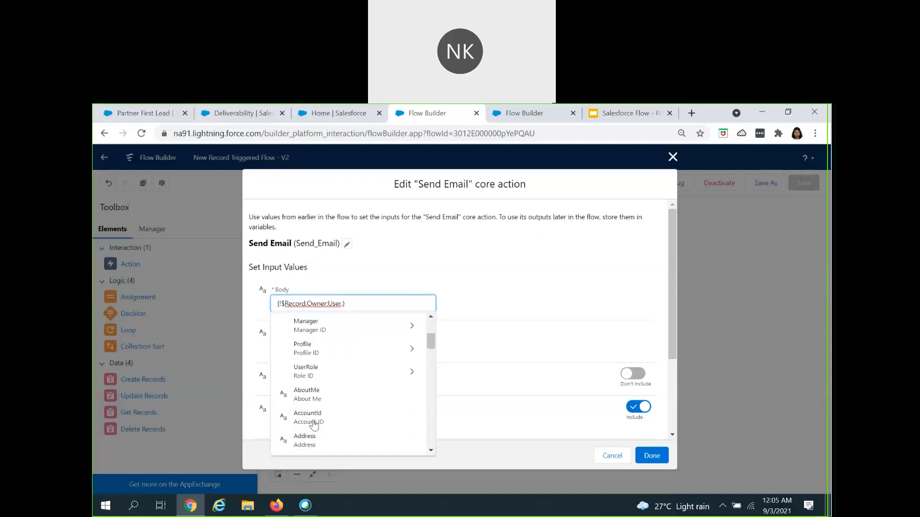
scroll(314, 423, "down", 6)
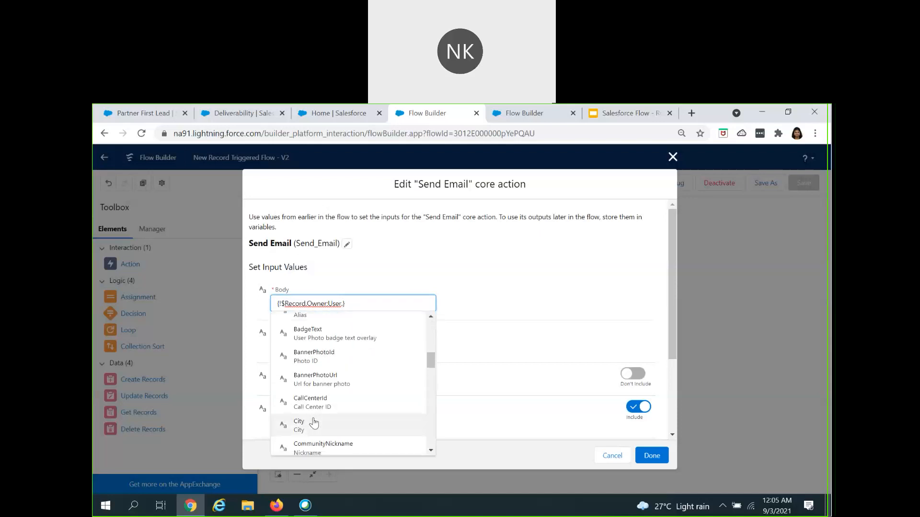
scroll(314, 423, "down", 5)
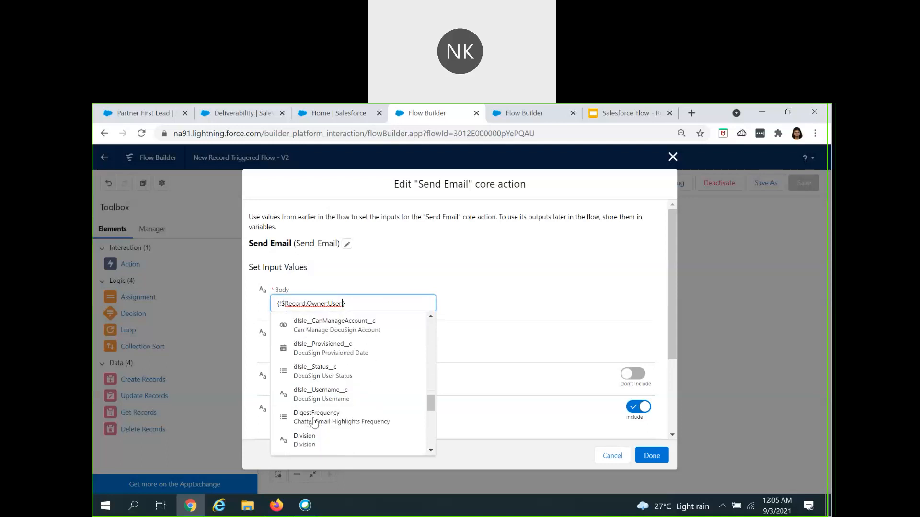
type(".fir")
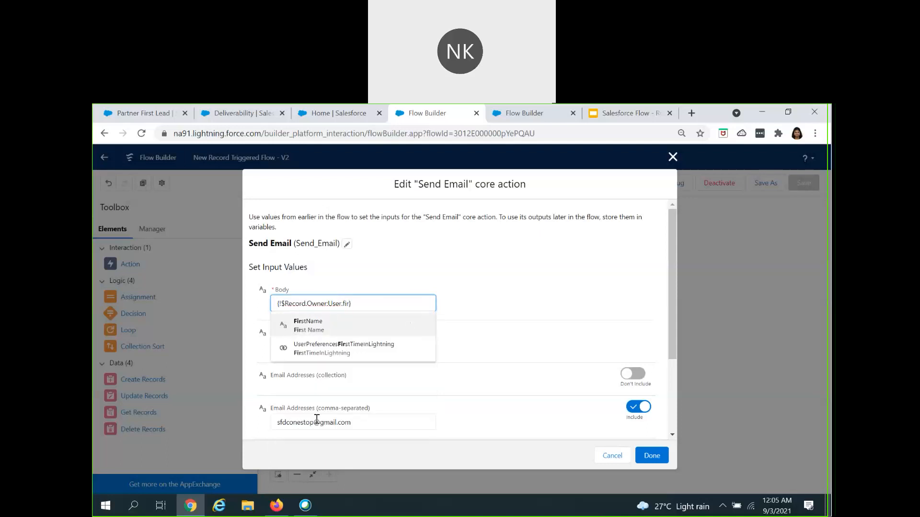
left_click(334, 326)
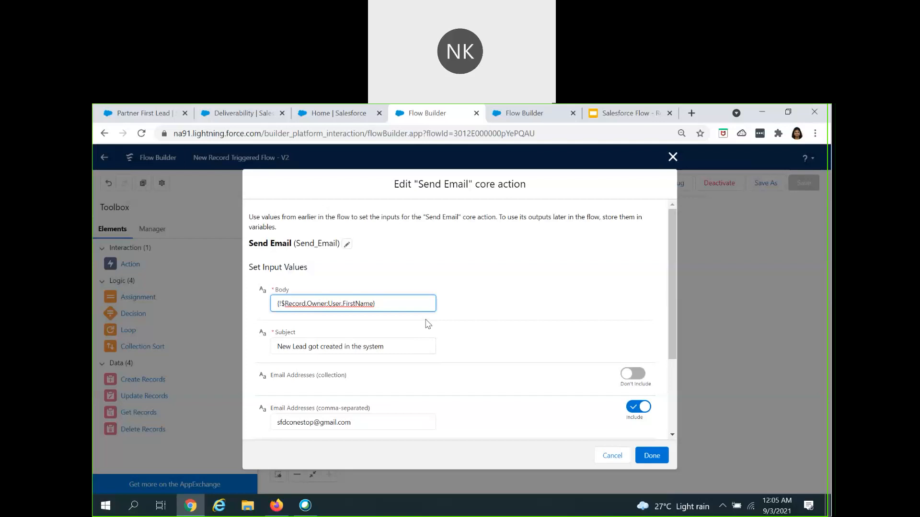
scroll(424, 325, "down", 3)
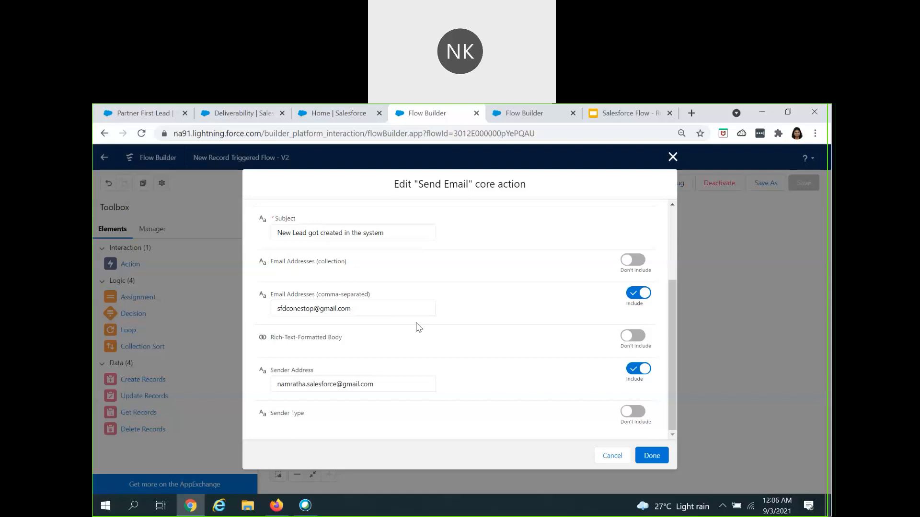
left_click(672, 157)
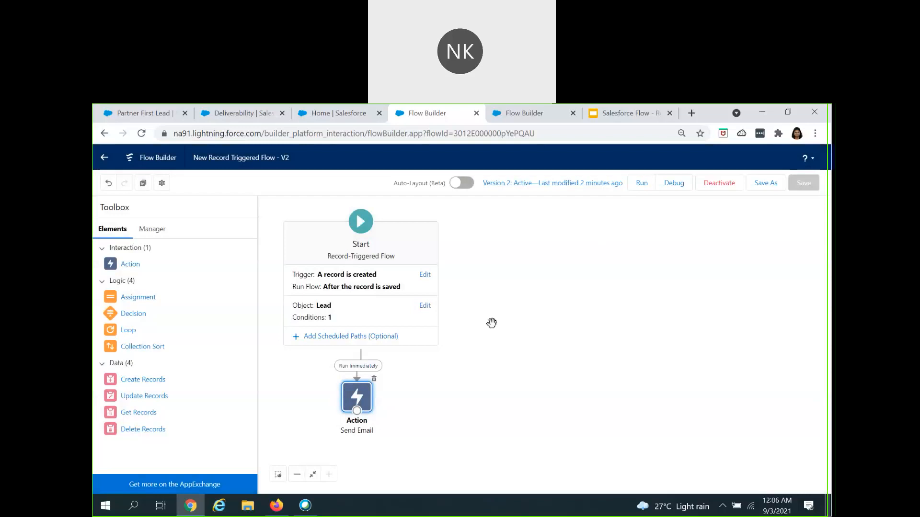
Step: View the Partner First Lead record, check the notification email's body text in Gmail in Firefox, and return to Flow Builder in Chrome
left_click(122, 113)
left_click(282, 510)
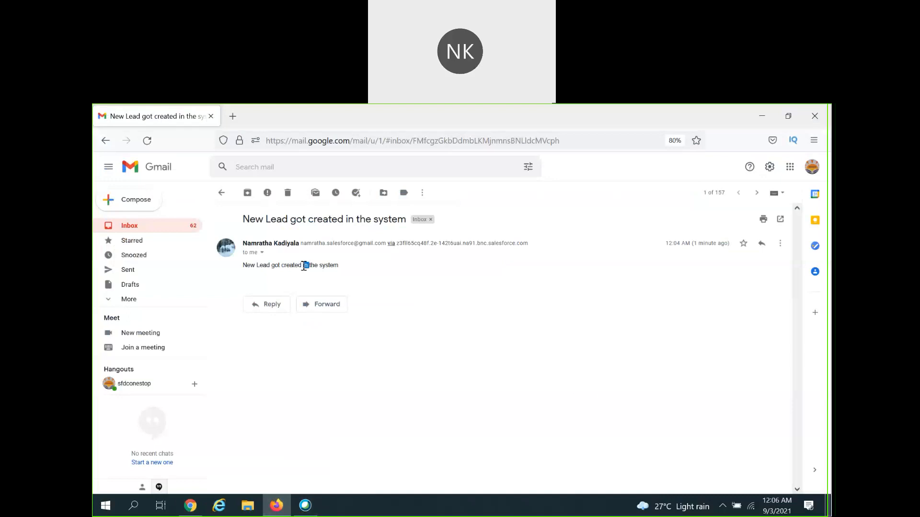
triple_click(303, 266)
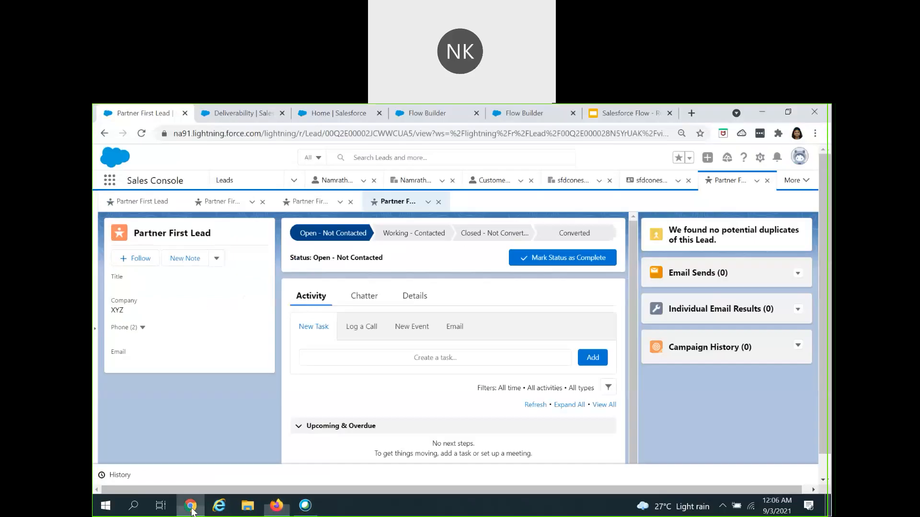
left_click(190, 505)
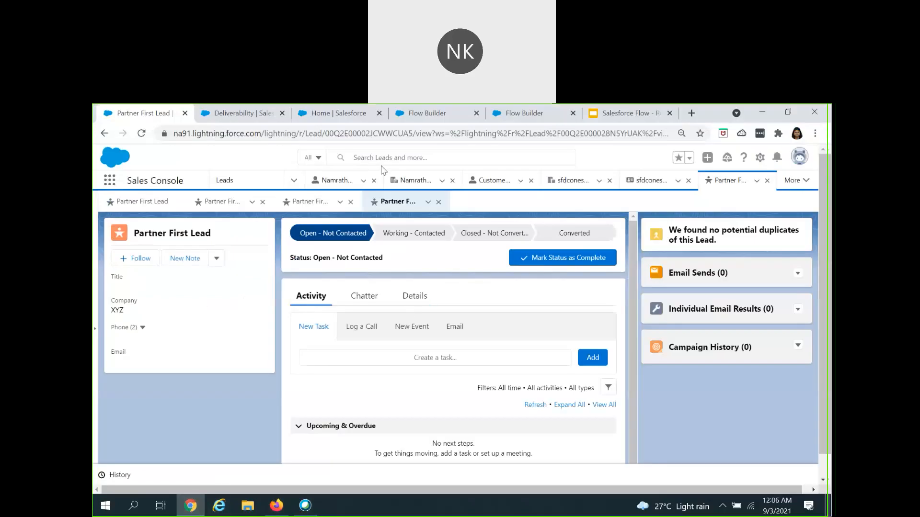
left_click(417, 117)
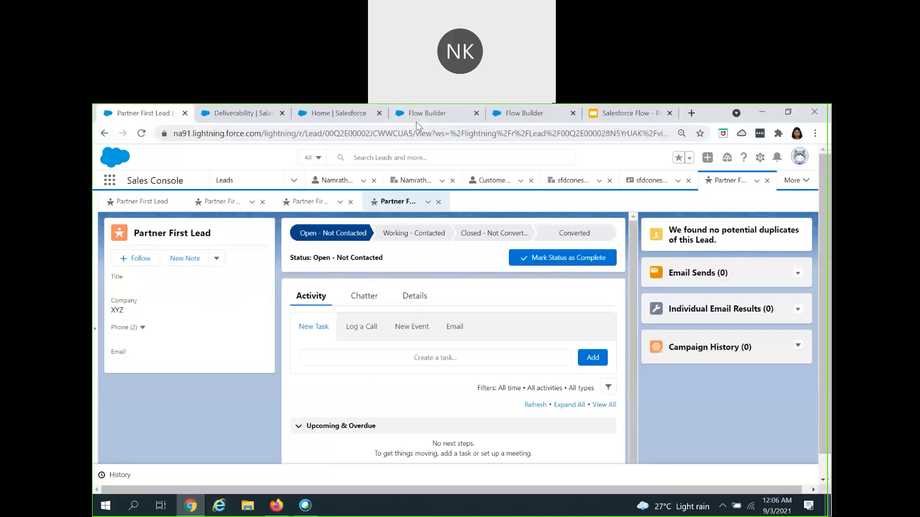